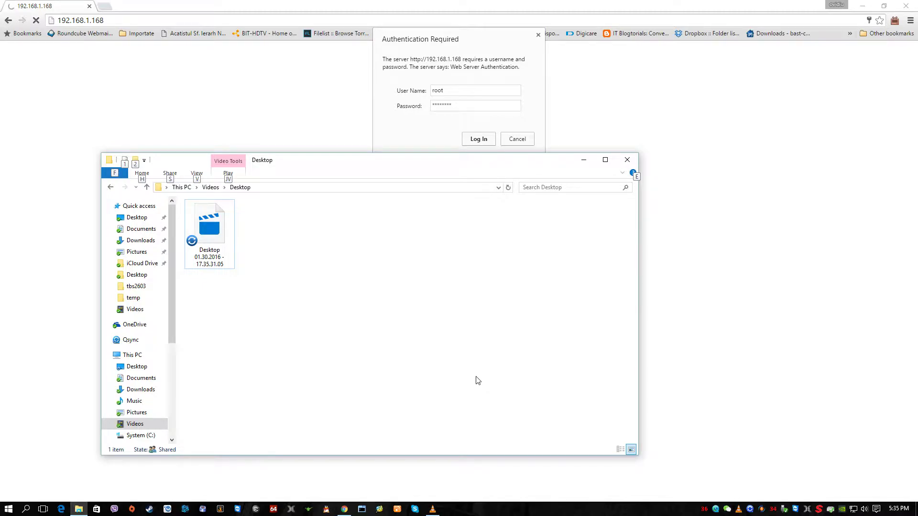
Move the Explorer window aside to uncover the encoder's sign-in prompt at 192.168.1.168.
drag(348, 169, 478, 193)
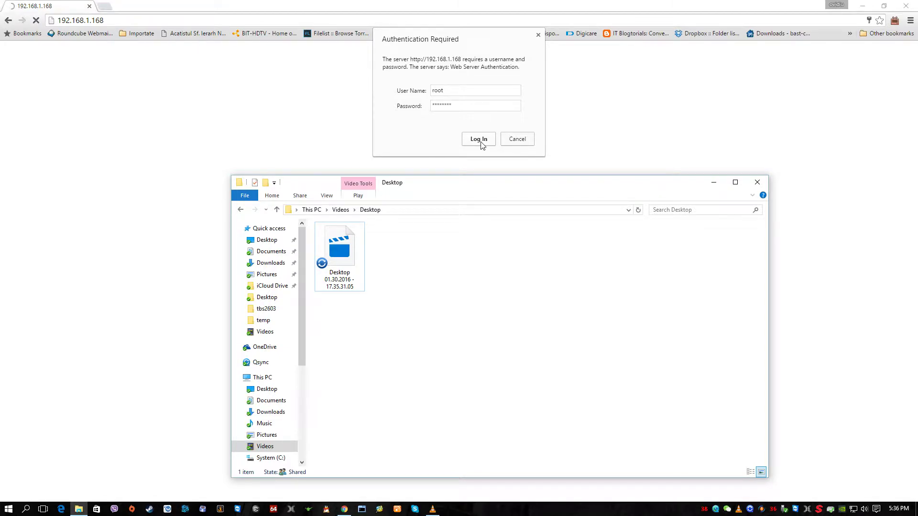
Log in and show the Status page's HDMI video parameters.
click(481, 142)
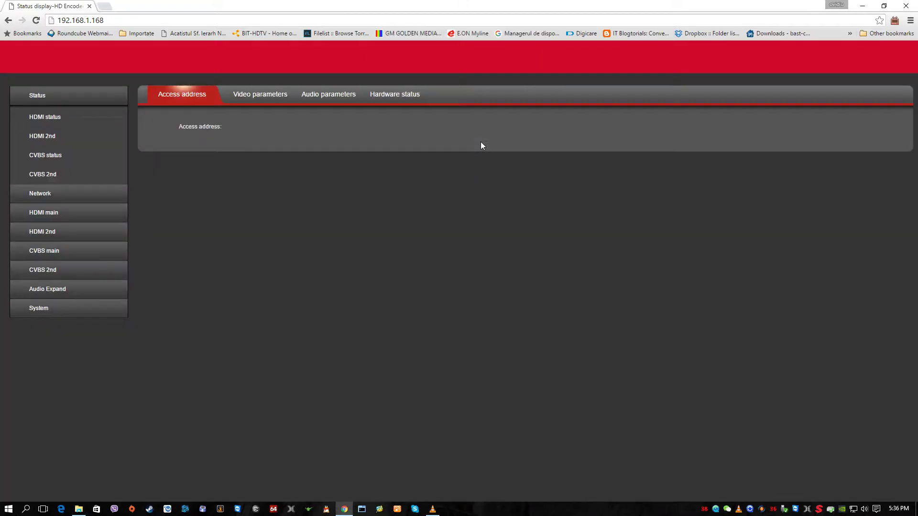
click(42, 97)
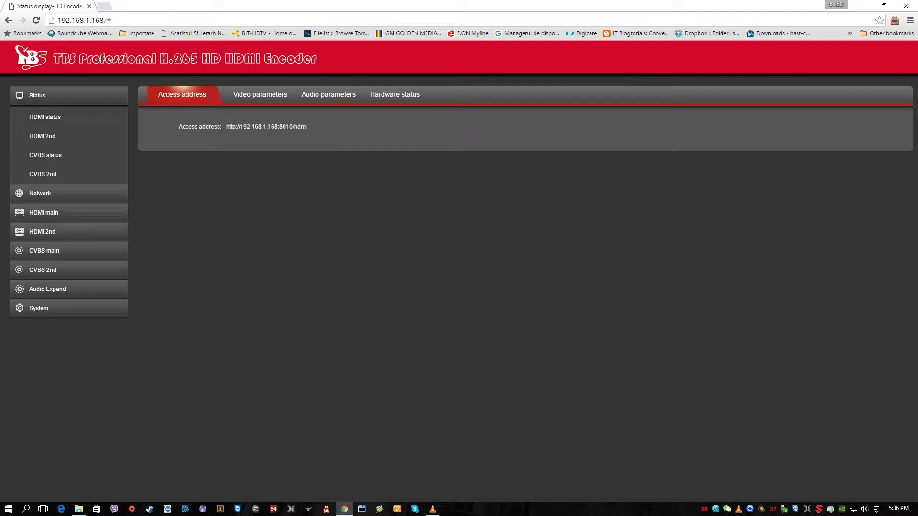
click(252, 95)
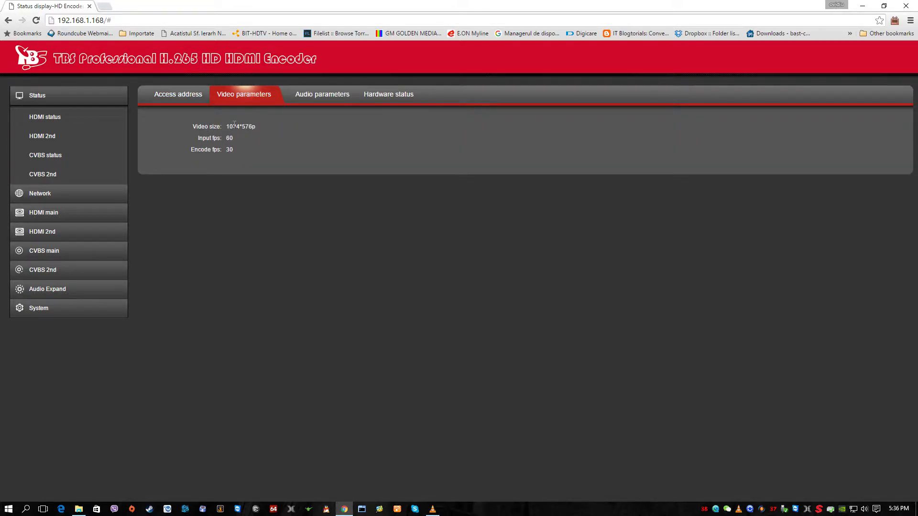
click(312, 96)
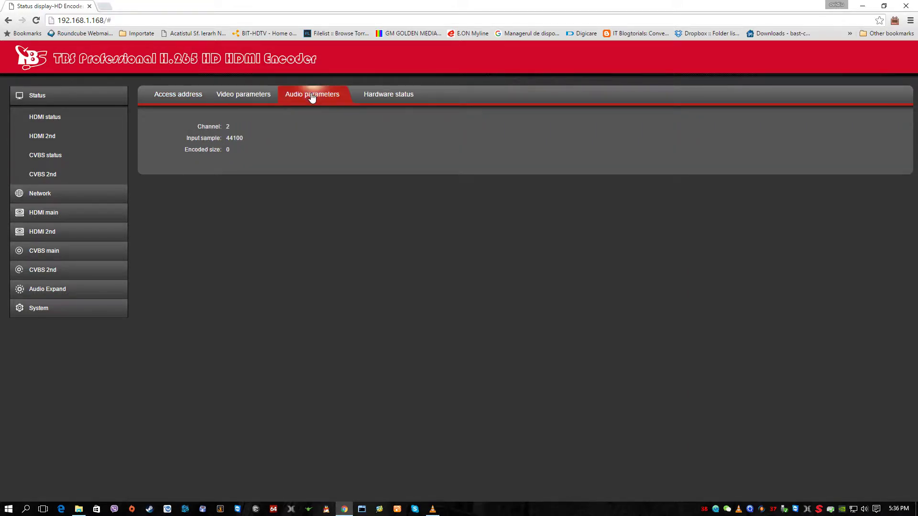
click(383, 97)
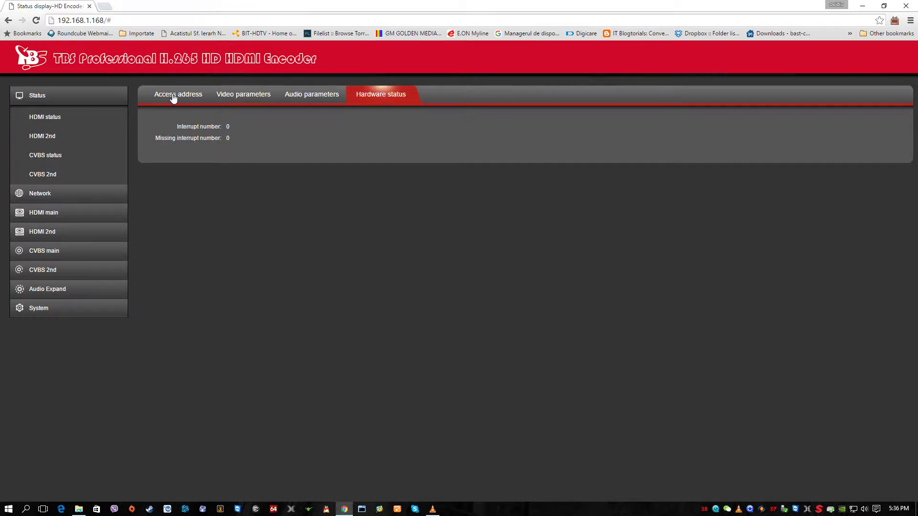
click(173, 95)
click(406, 97)
click(157, 96)
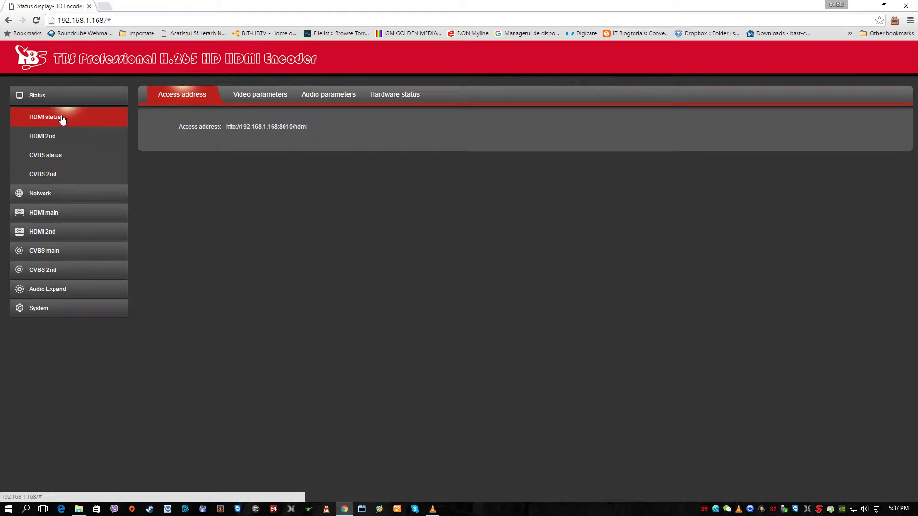
click(58, 119)
click(49, 140)
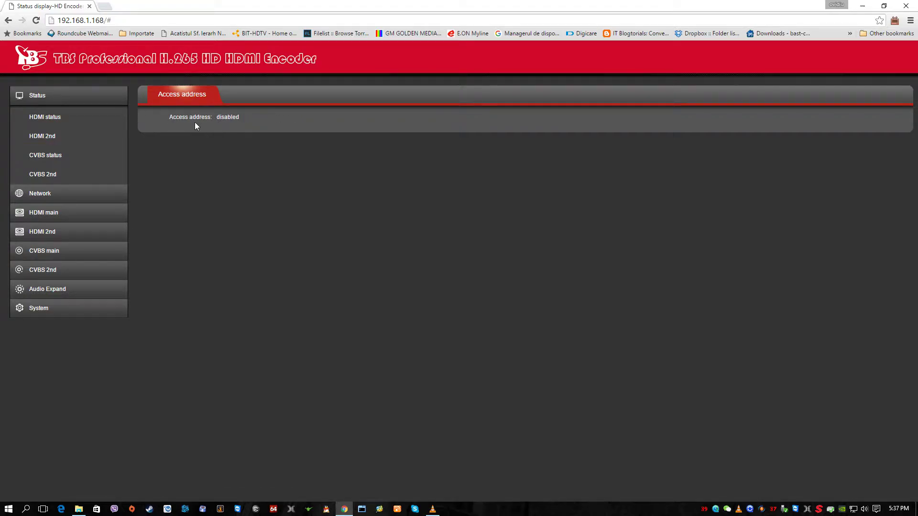
click(55, 157)
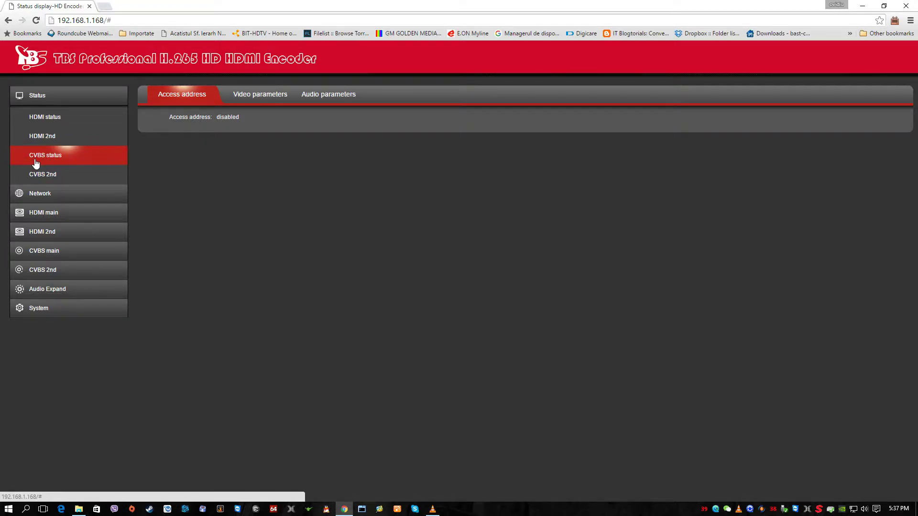
click(43, 180)
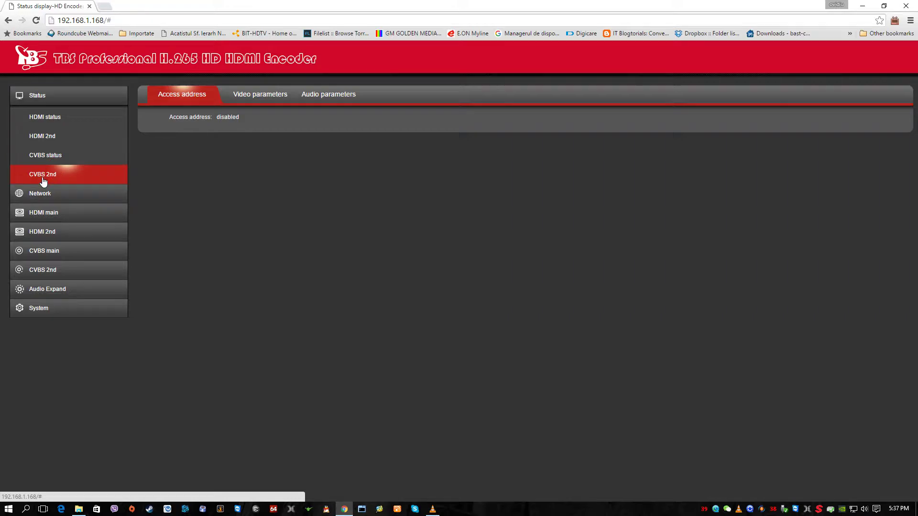
click(43, 157)
click(44, 138)
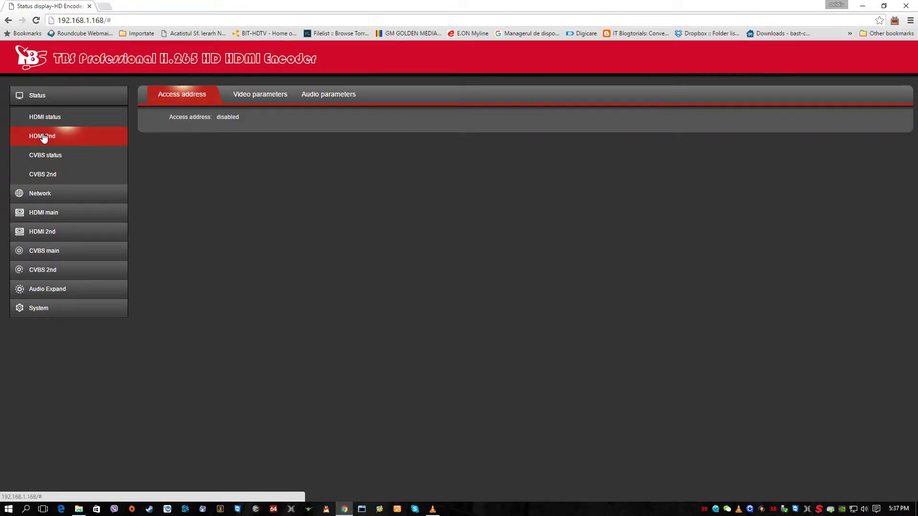
click(45, 121)
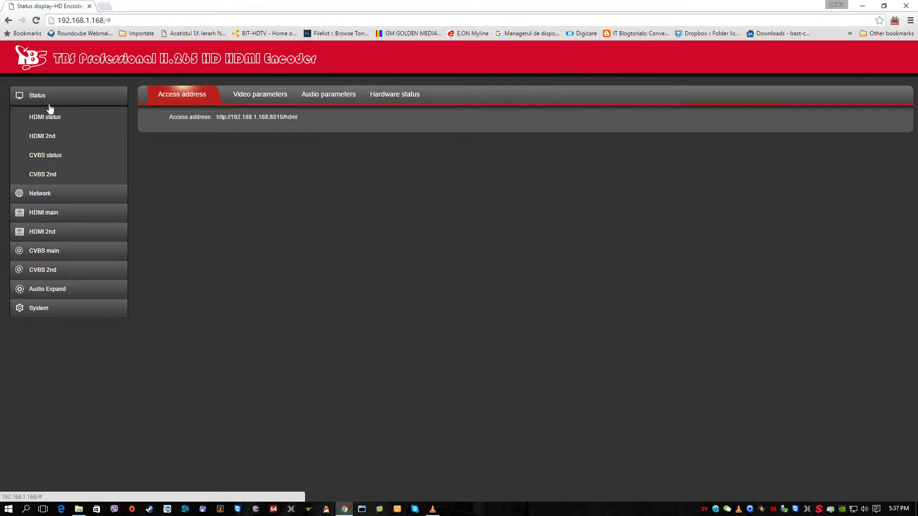
Review the Network page (DHCP disabled, IP 192.168.1.168), then go to HDMI main settings.
click(50, 195)
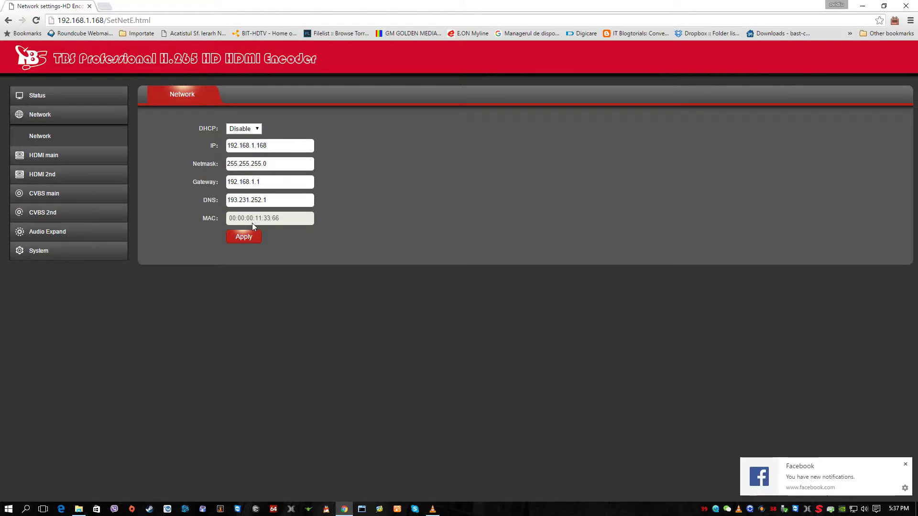
click(73, 180)
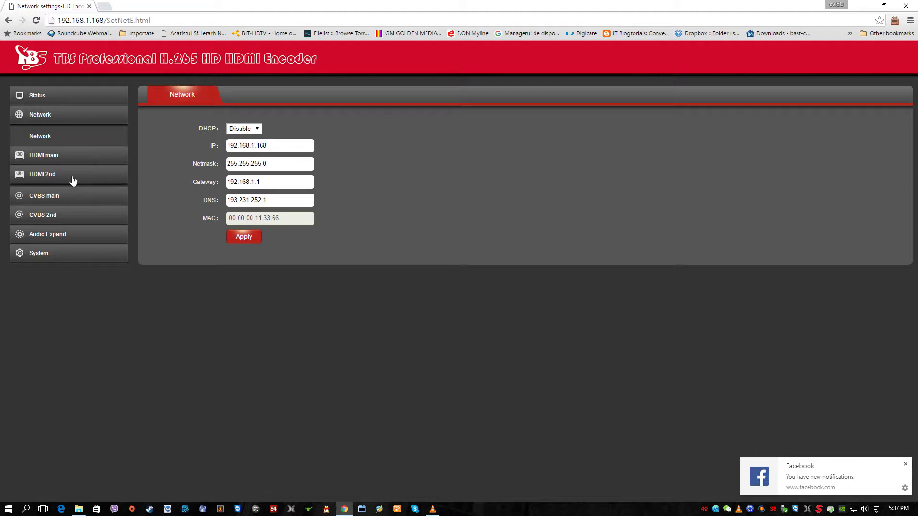
Open HDMI main, dismiss the Facebook notification, and keep the codec on H265.
click(54, 158)
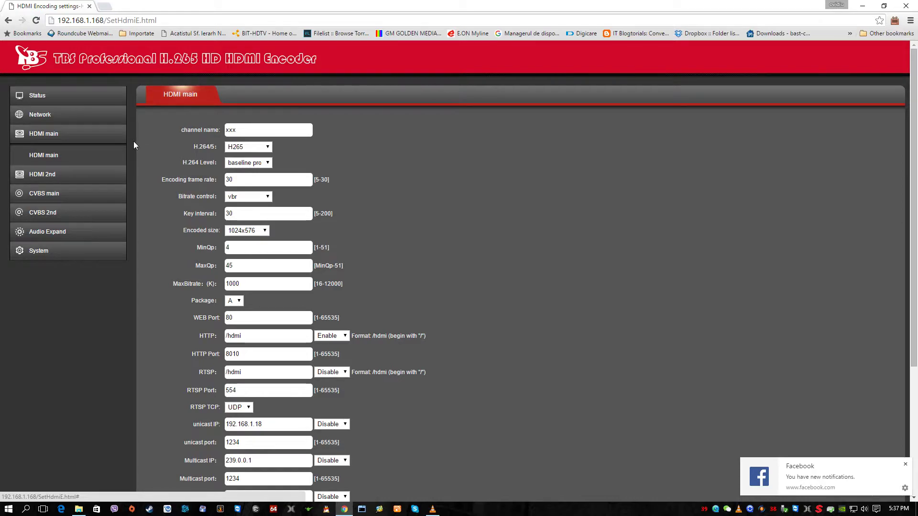
click(905, 464)
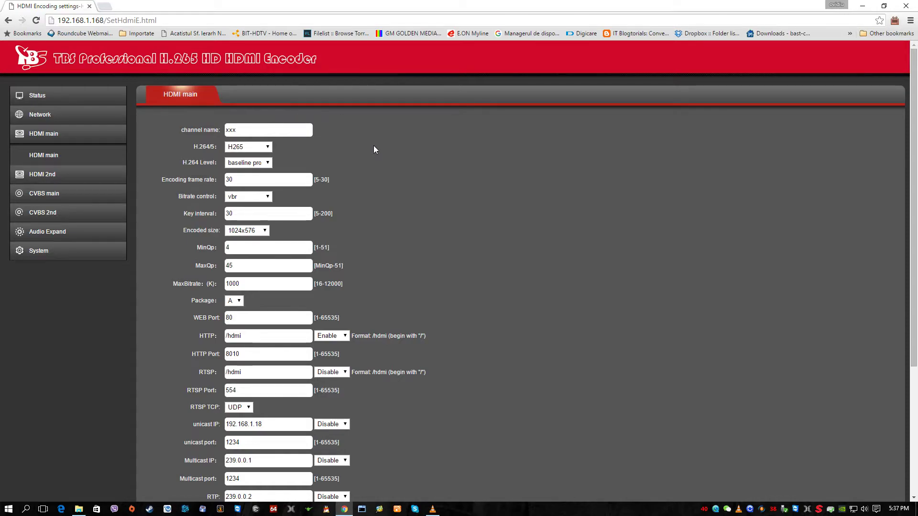
click(258, 149)
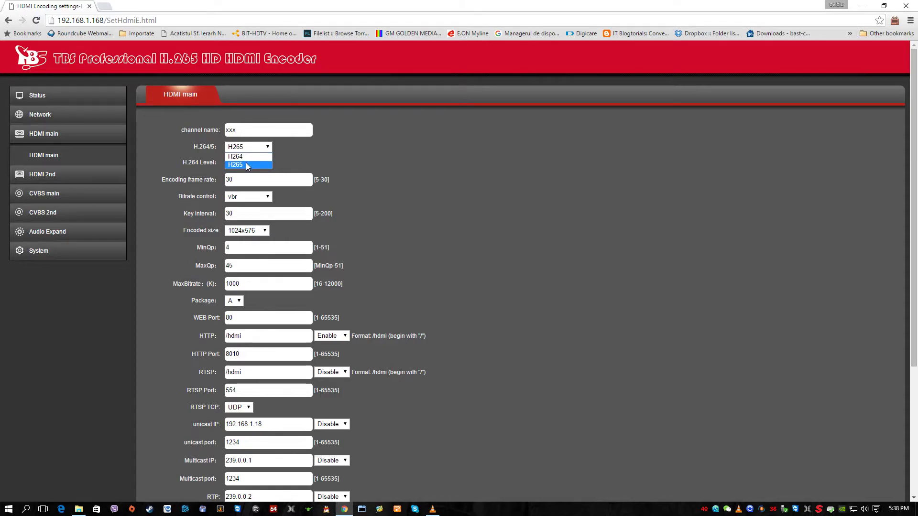
click(247, 165)
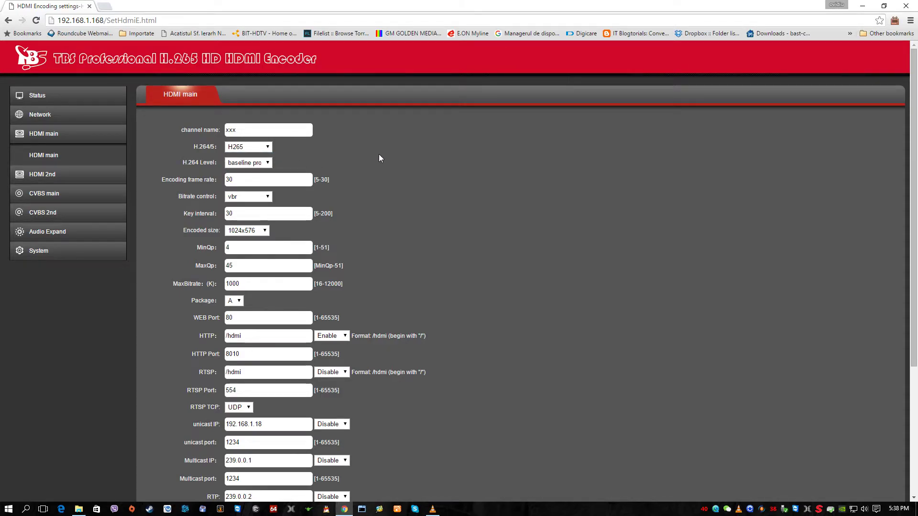
Keep the baseline profile and vbr bitrate control for HDMI main.
click(267, 164)
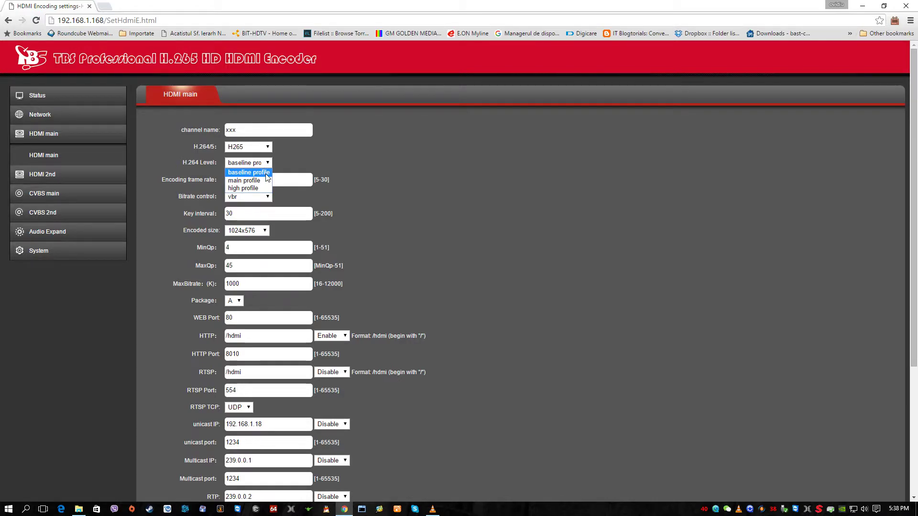
click(257, 173)
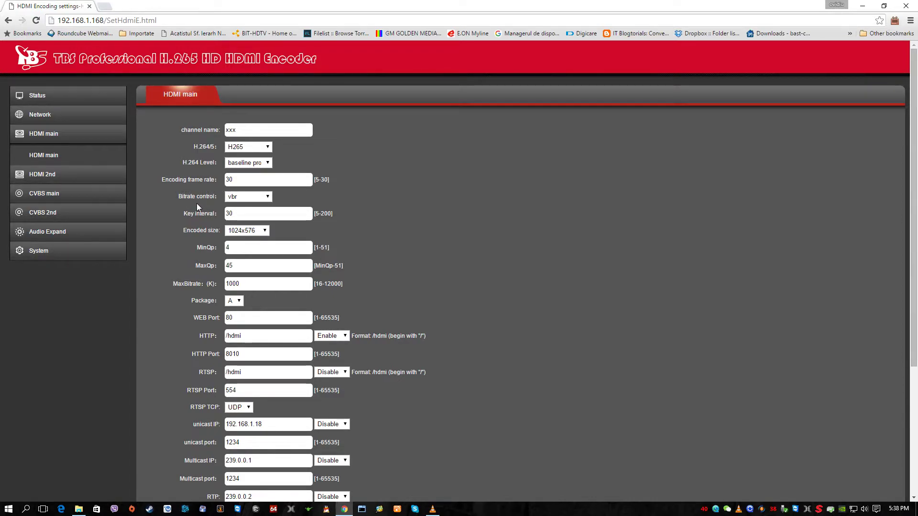
click(267, 197)
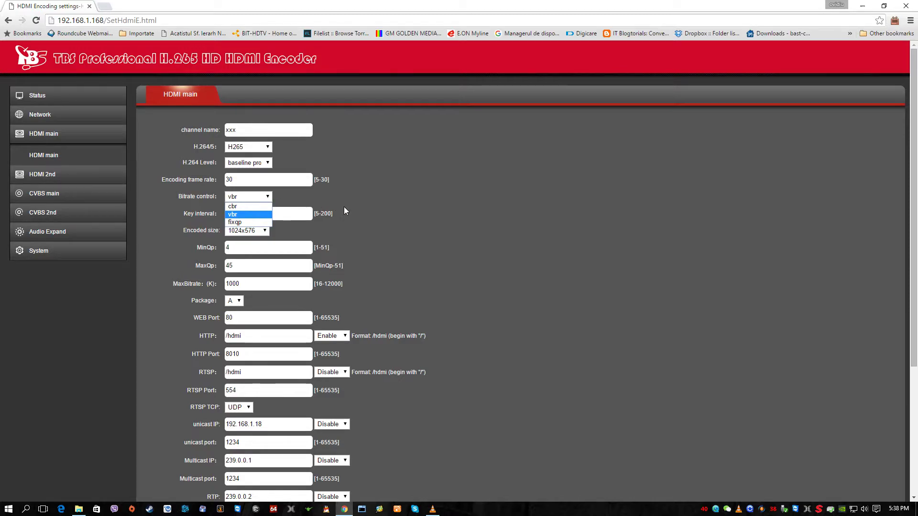
click(392, 209)
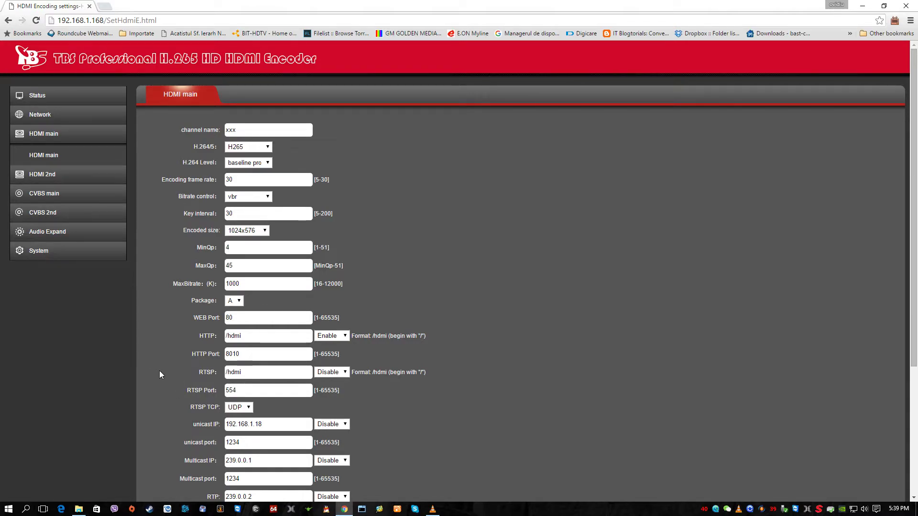
Set the RTSP option and enable HTTP streaming (/hdmi, port 8010) on HDMI main.
scroll(164, 375, down, 1)
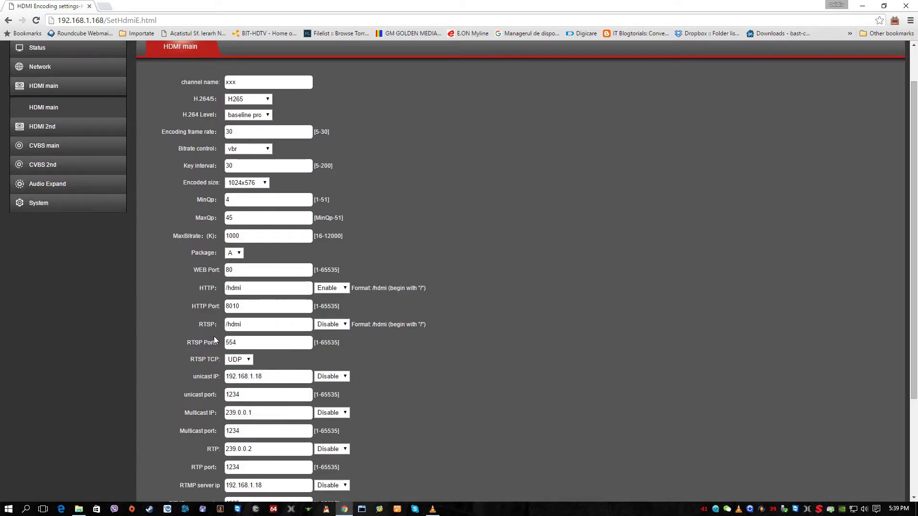
click(340, 326)
click(336, 344)
click(335, 289)
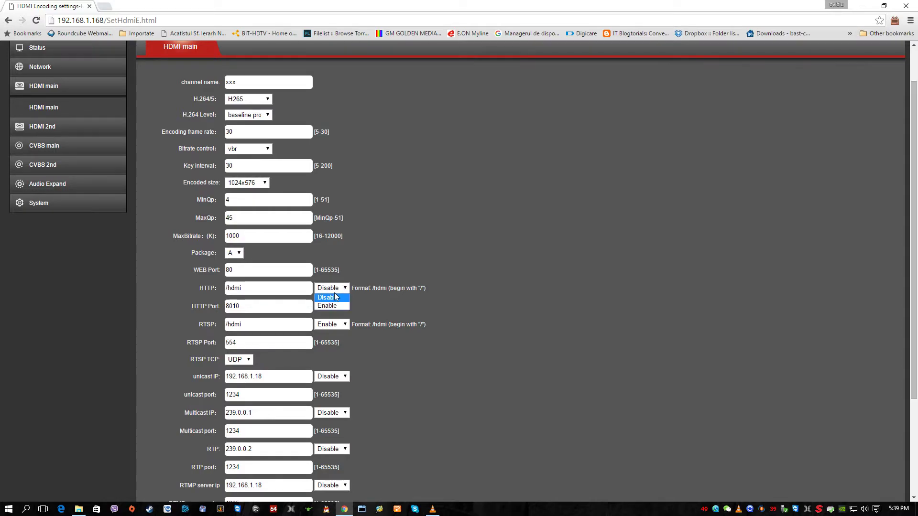
click(333, 306)
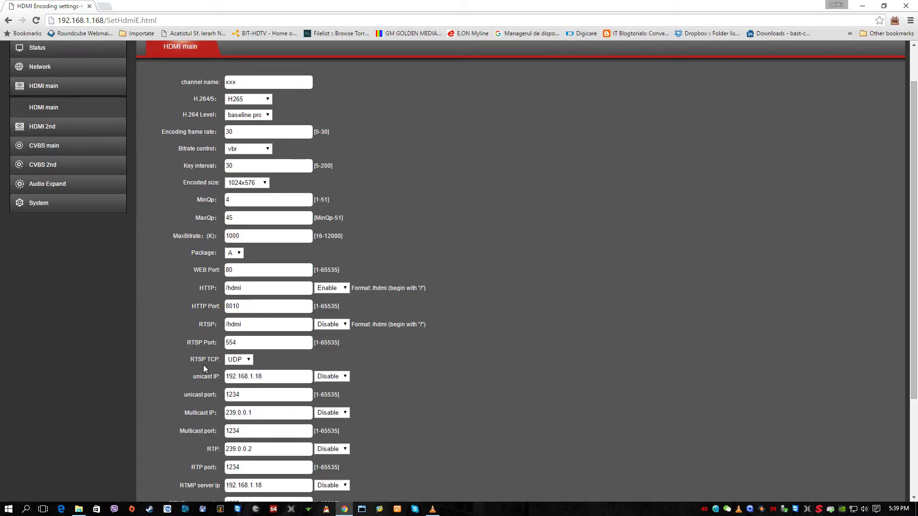
Keep RTSP transport on UDP, then scroll down to the Apply button and back.
click(248, 366)
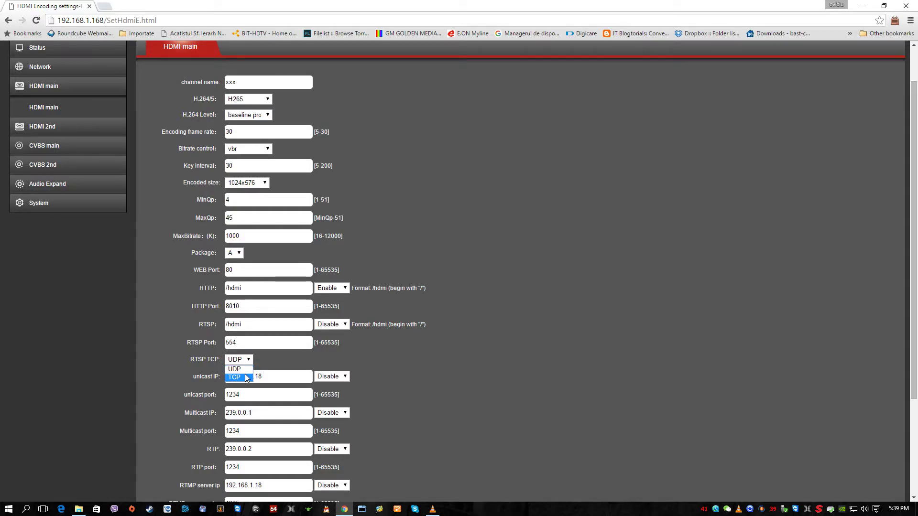
click(174, 367)
scroll(180, 368, down, 1)
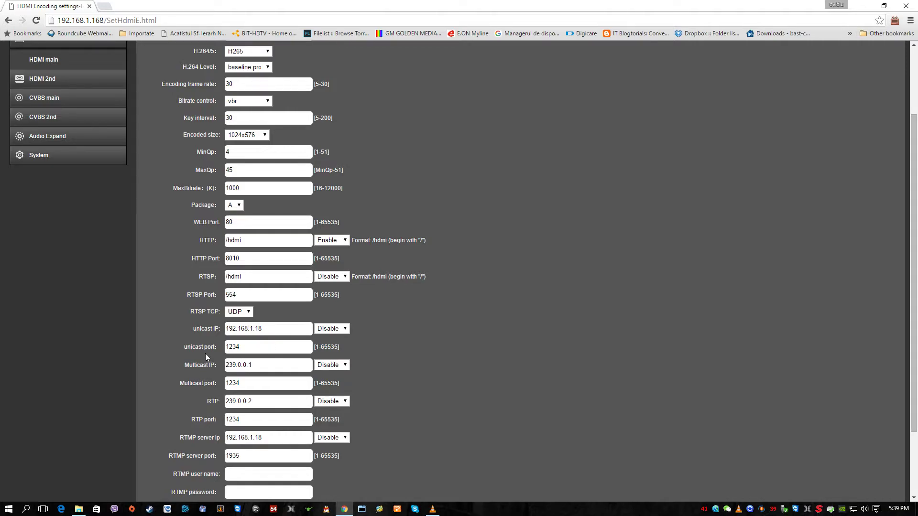
scroll(205, 366, down, 1)
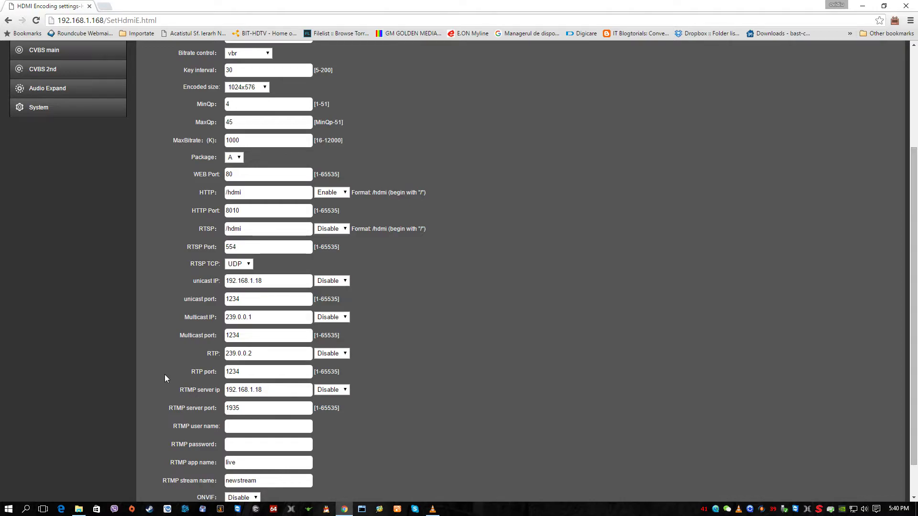
scroll(165, 378, down, 1)
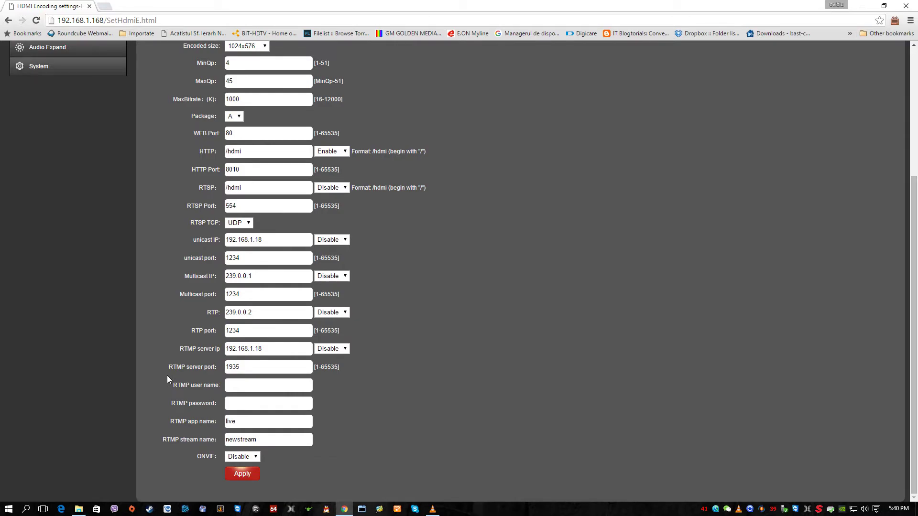
scroll(168, 379, up, 4)
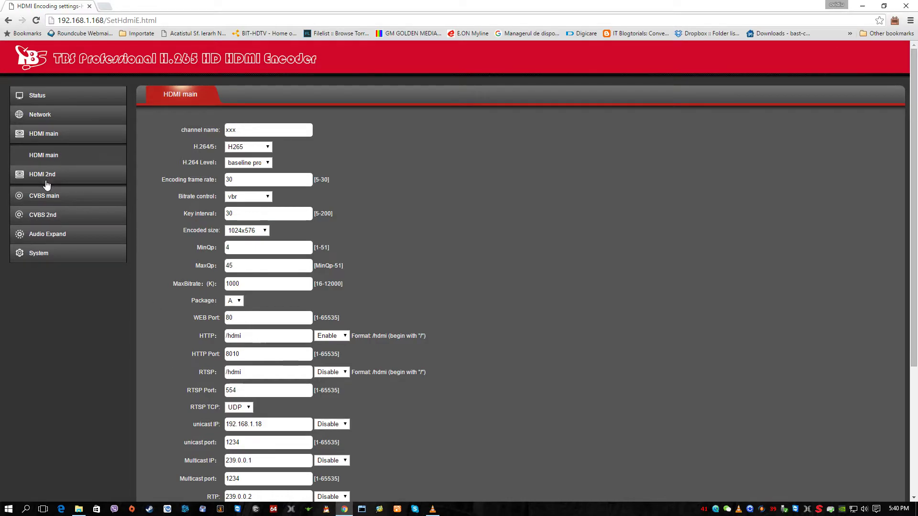
Step through HDMI 2nd, CVBS main and CVBS 2nd pages (CVBS 2nd: H265, 1024 bitrate).
click(49, 156)
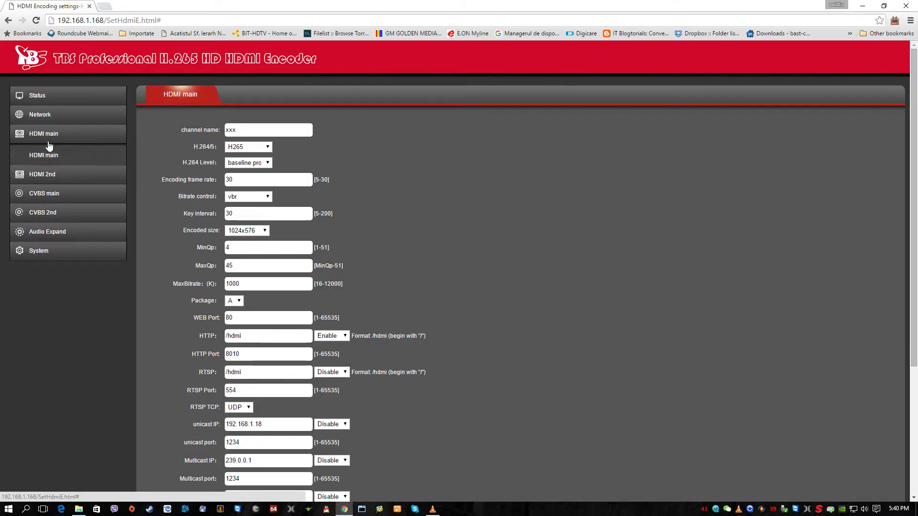
click(46, 174)
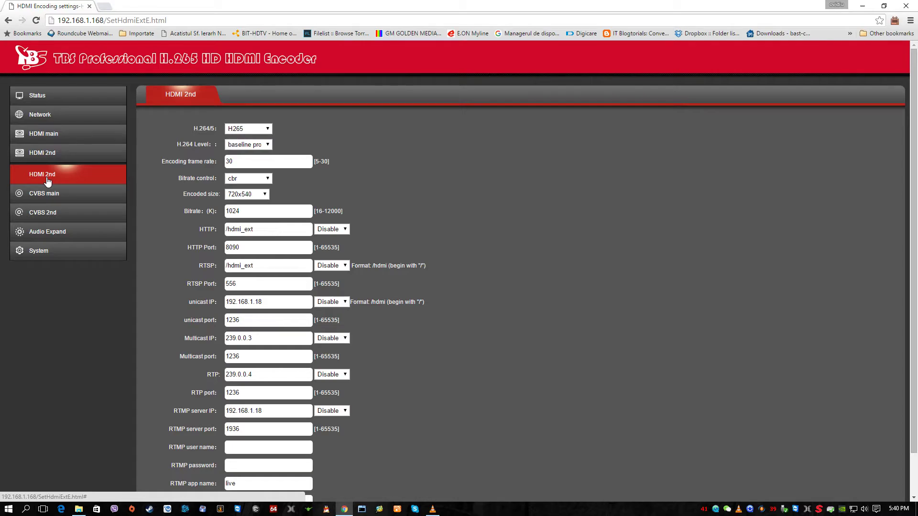
scroll(176, 334, down, 1)
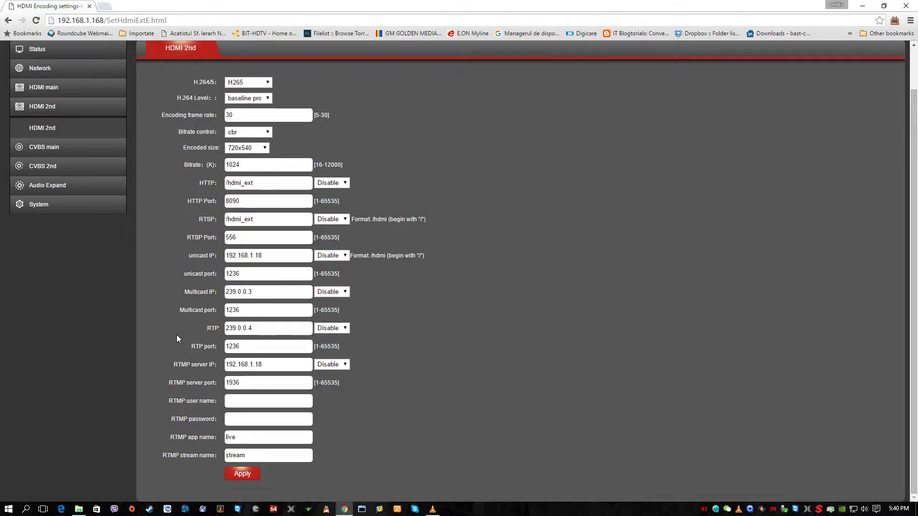
scroll(176, 335, up, 1)
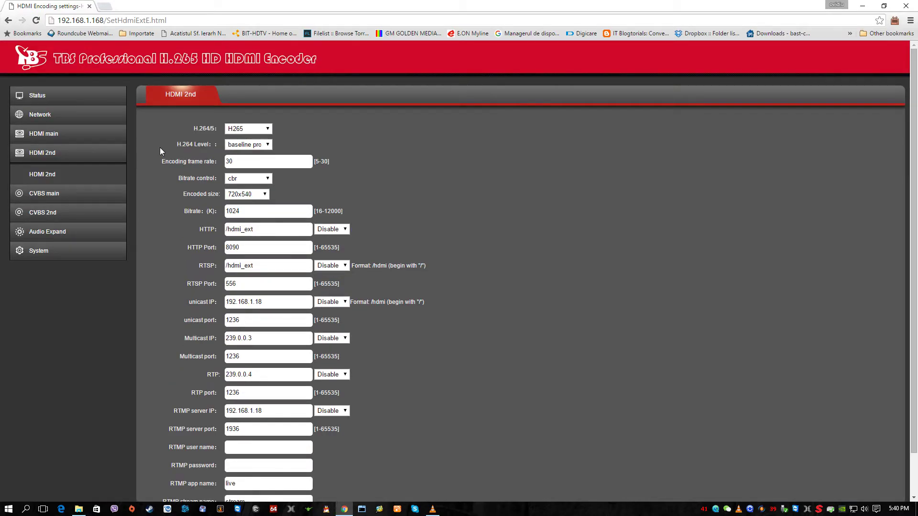
click(51, 194)
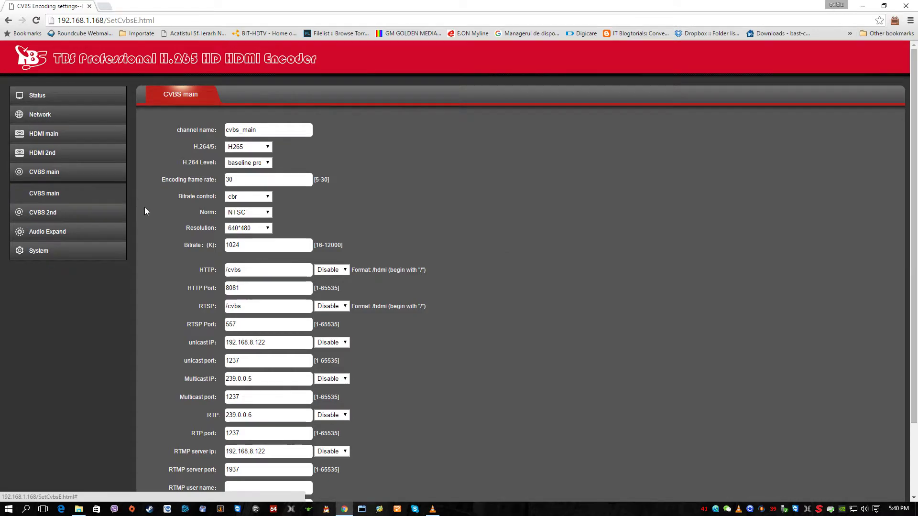
click(48, 215)
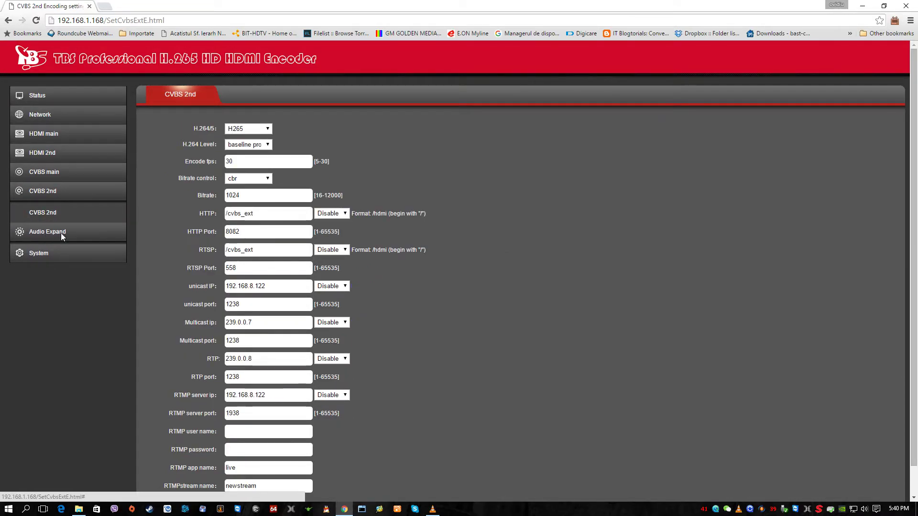
Open Audio Setting and keep the AAC codec (HDMI audio, 96000 bitrate, left channel).
click(62, 232)
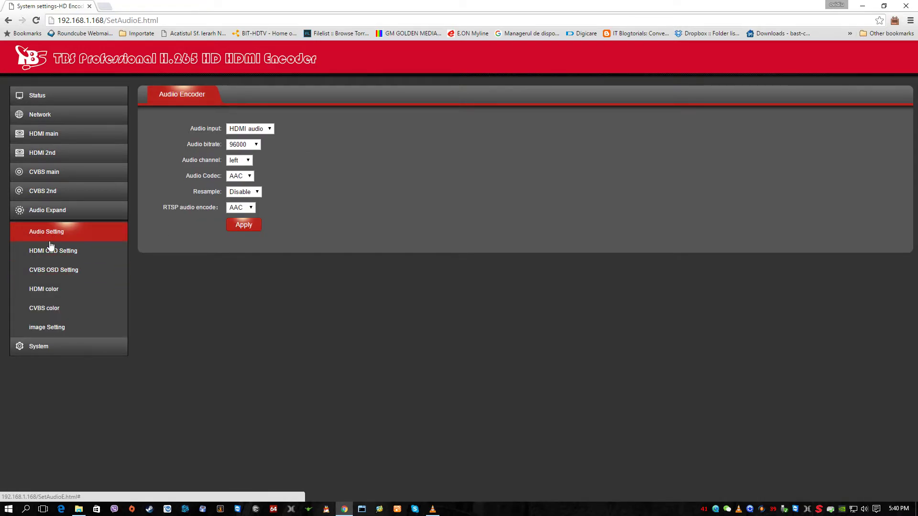
click(49, 235)
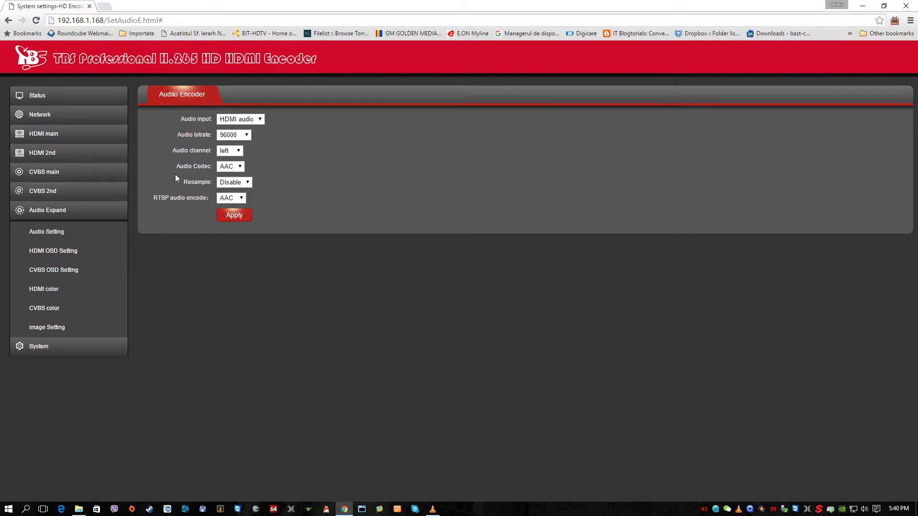
click(233, 167)
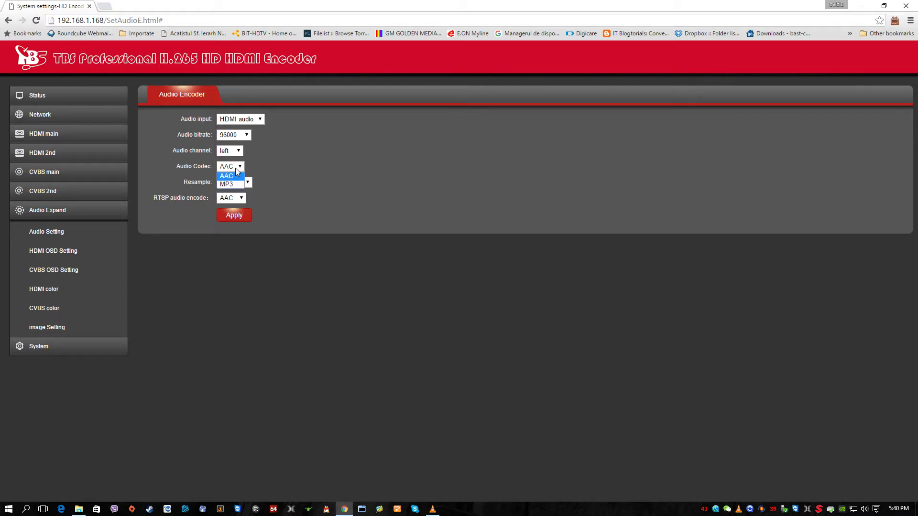
click(345, 168)
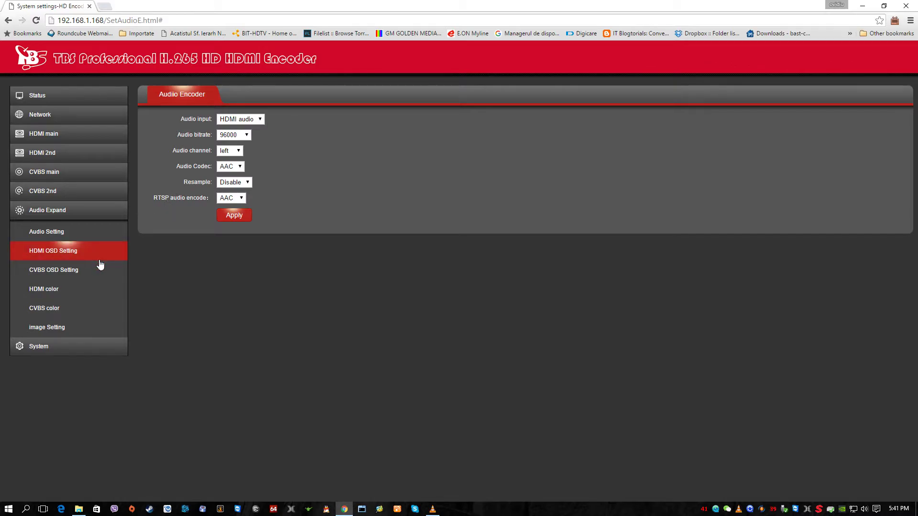
View the HDMI OSD, CVBS OSD and HDMI colour pages, ending on image settings.
click(46, 233)
click(52, 250)
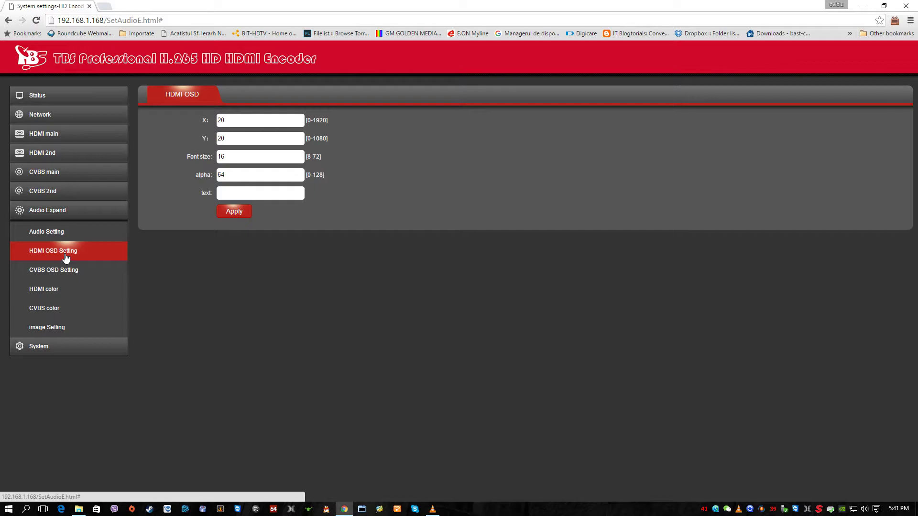
click(65, 269)
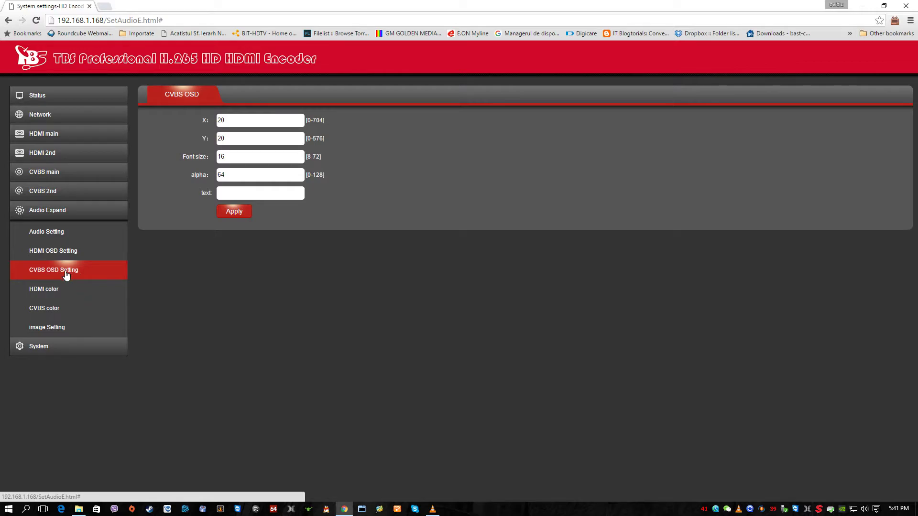
click(47, 289)
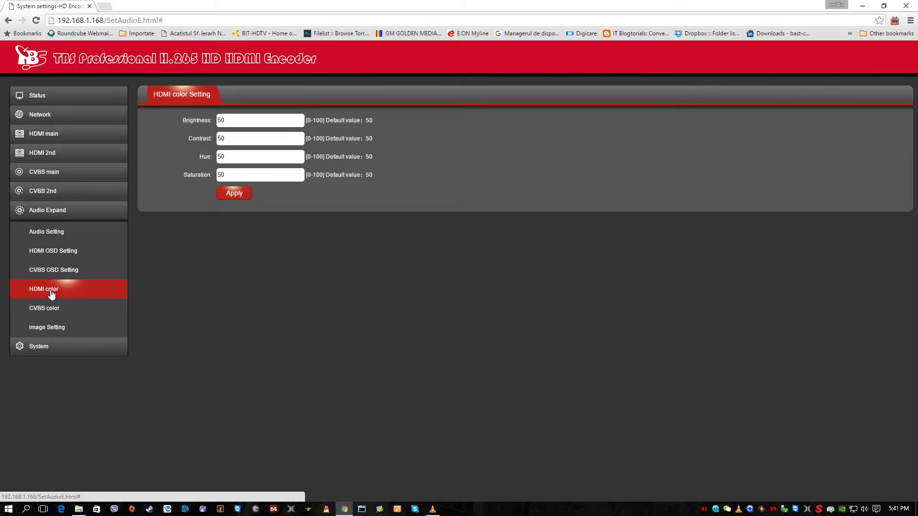
click(57, 330)
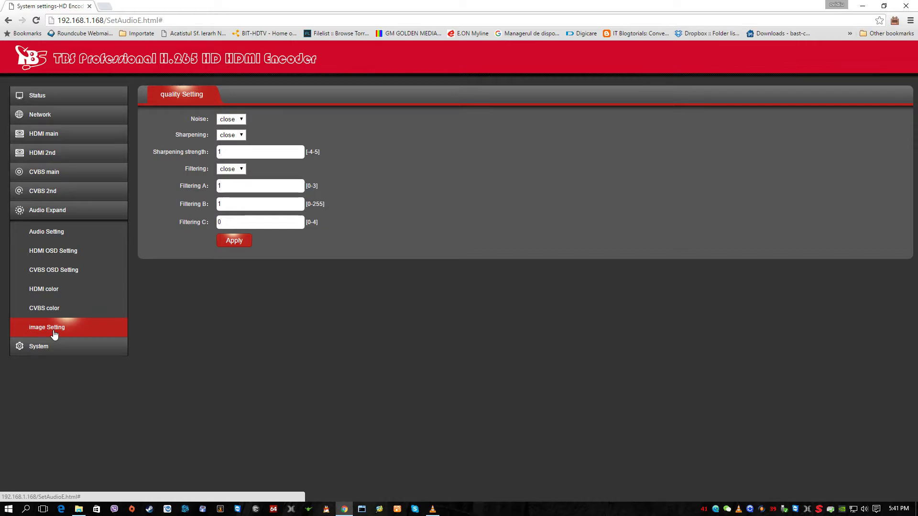
Open System settings, view the Change Password form, then the firmware Upgrade settings form.
click(53, 346)
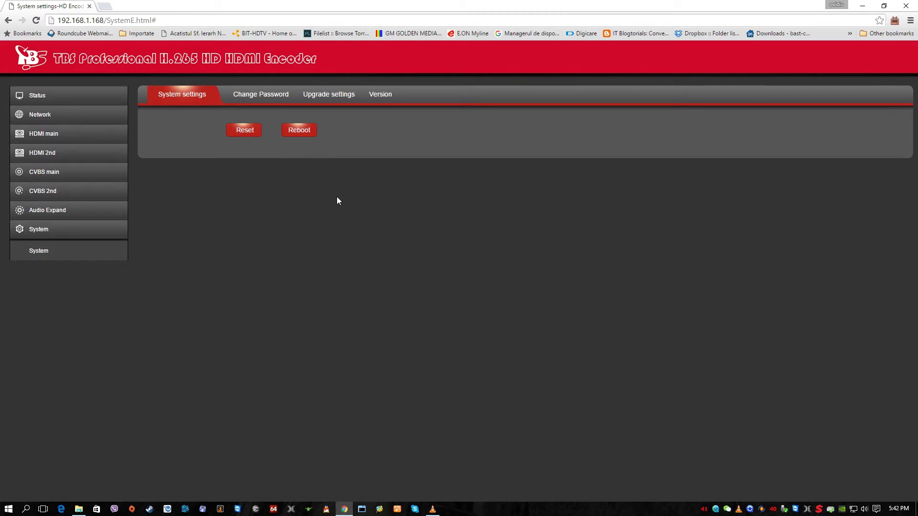
click(250, 101)
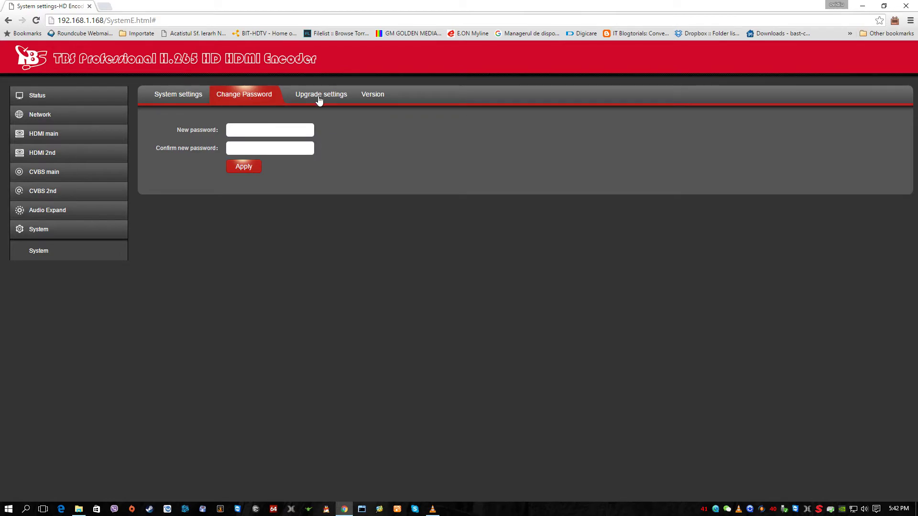
click(319, 99)
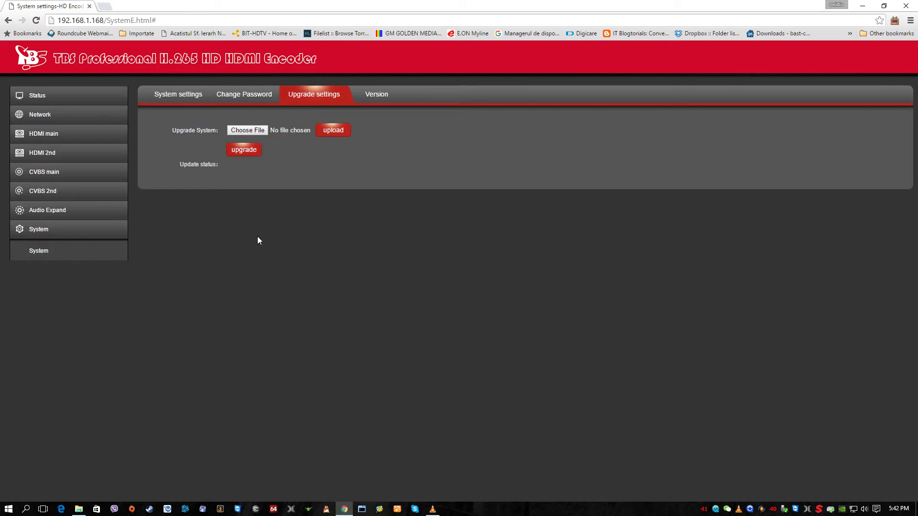
Start and cancel choosing a firmware file, then confirm firmware version 1.0.6.
click(371, 98)
click(299, 96)
click(247, 134)
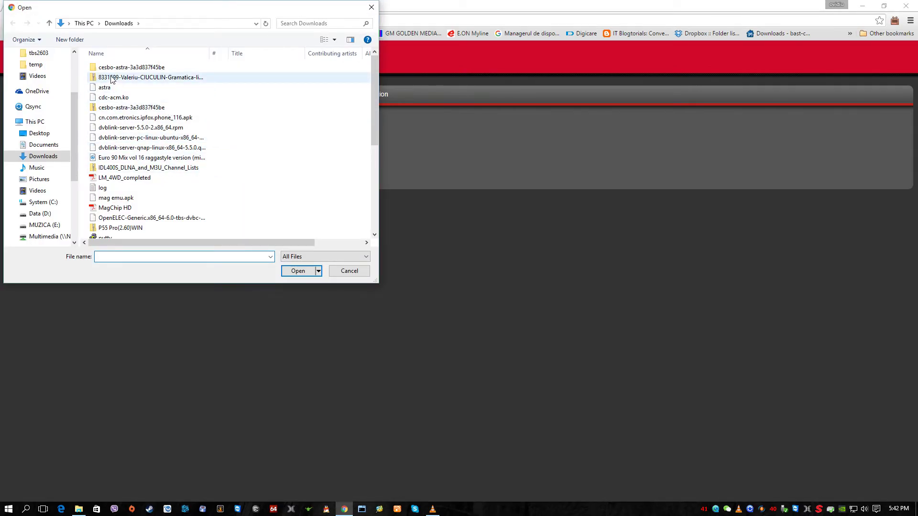
click(349, 271)
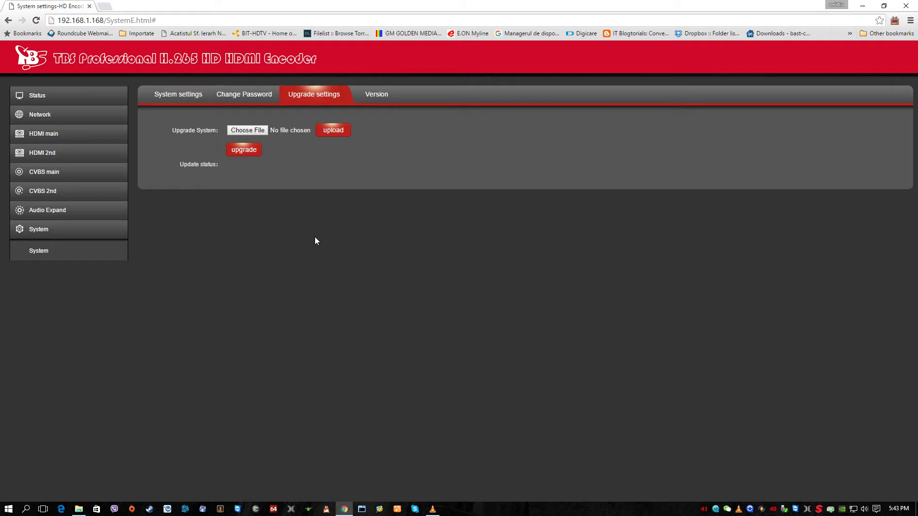
click(379, 95)
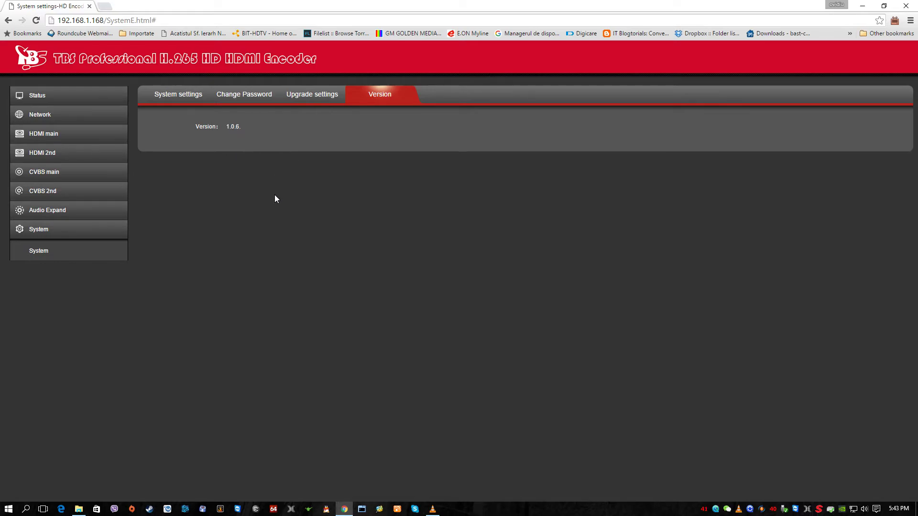
click(38, 96)
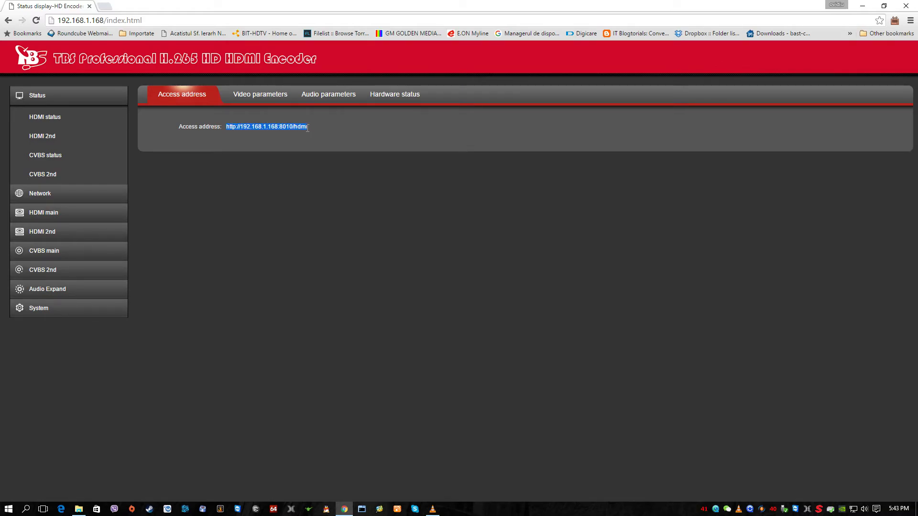
right_click(303, 127)
click(315, 131)
click(432, 509)
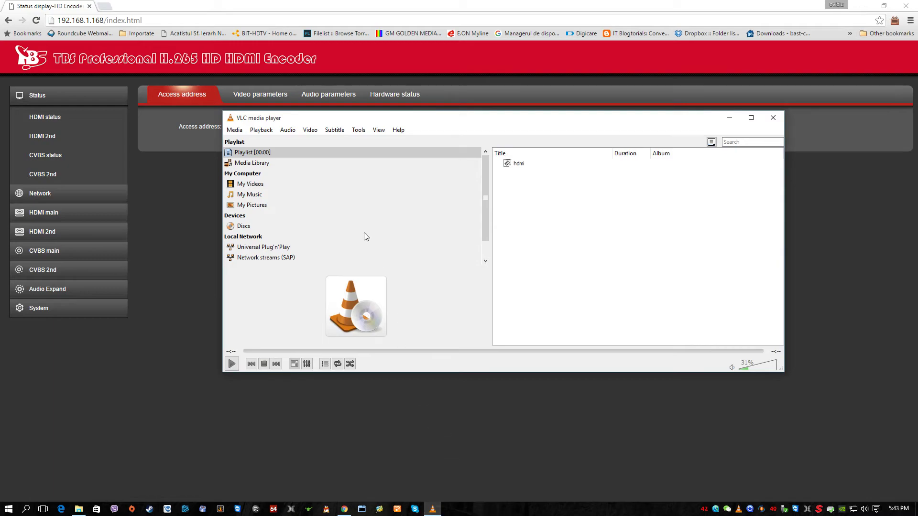
click(233, 130)
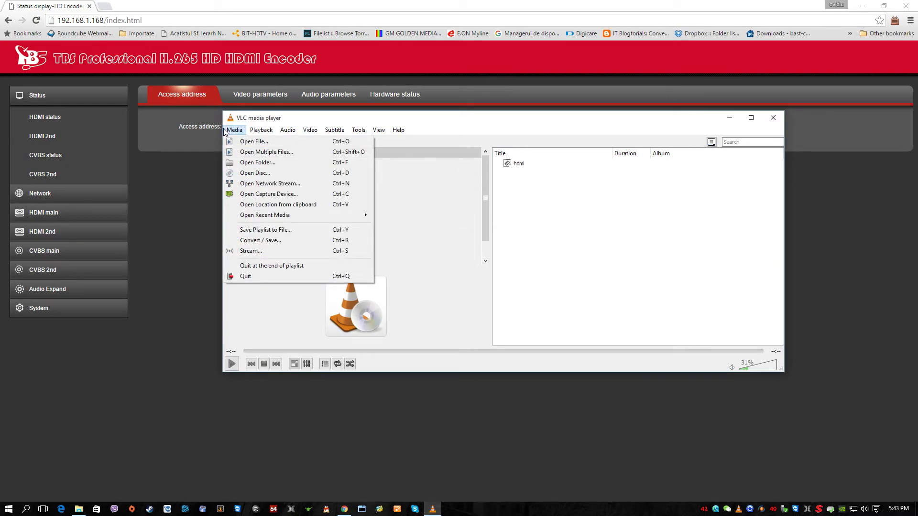
click(270, 183)
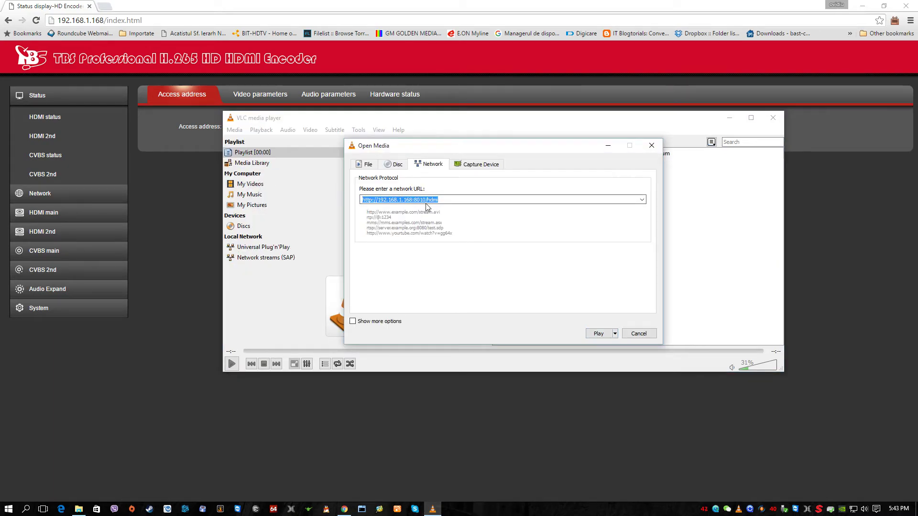
right_click(406, 203)
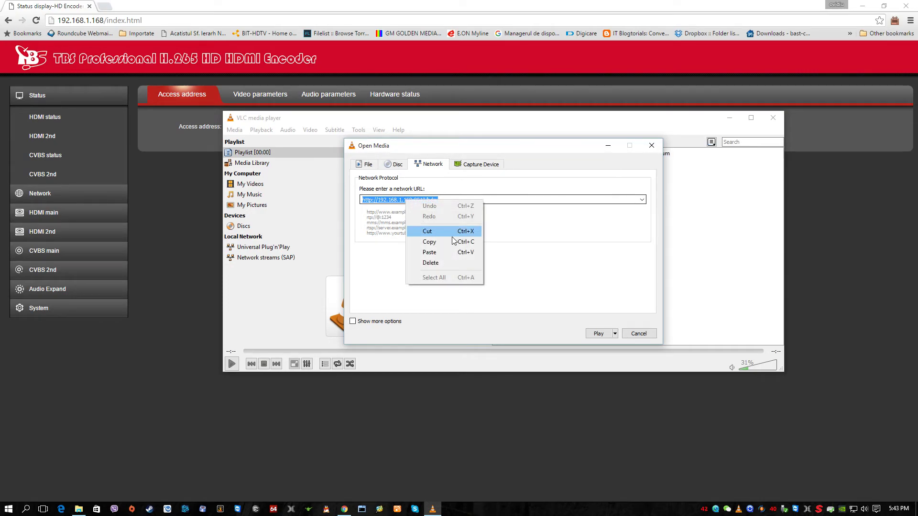
click(447, 254)
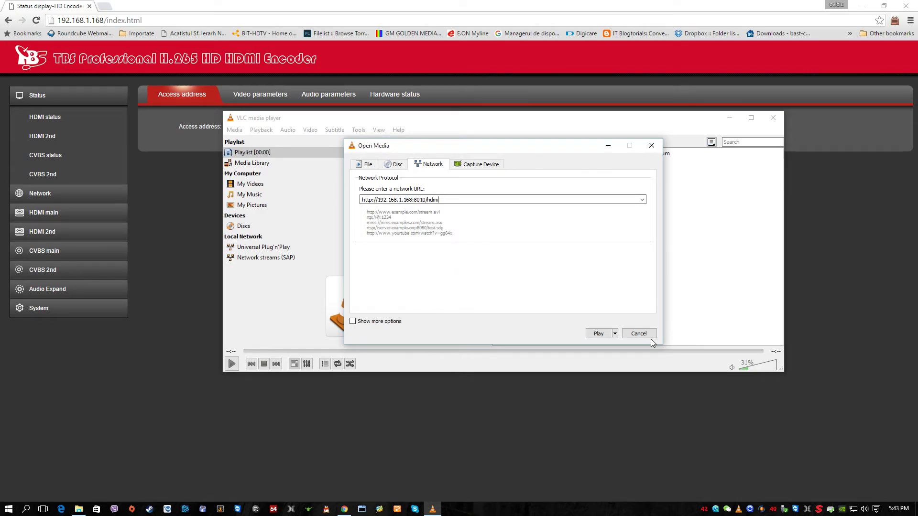
click(599, 335)
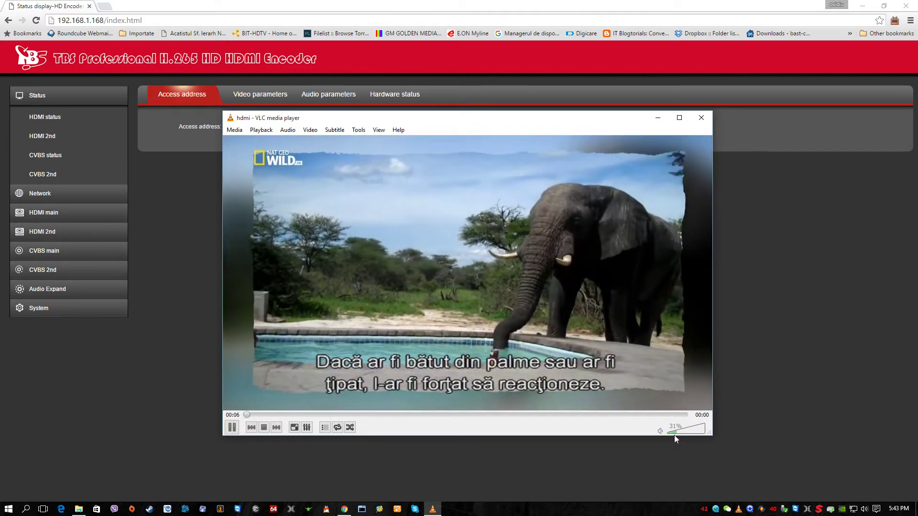
click(672, 433)
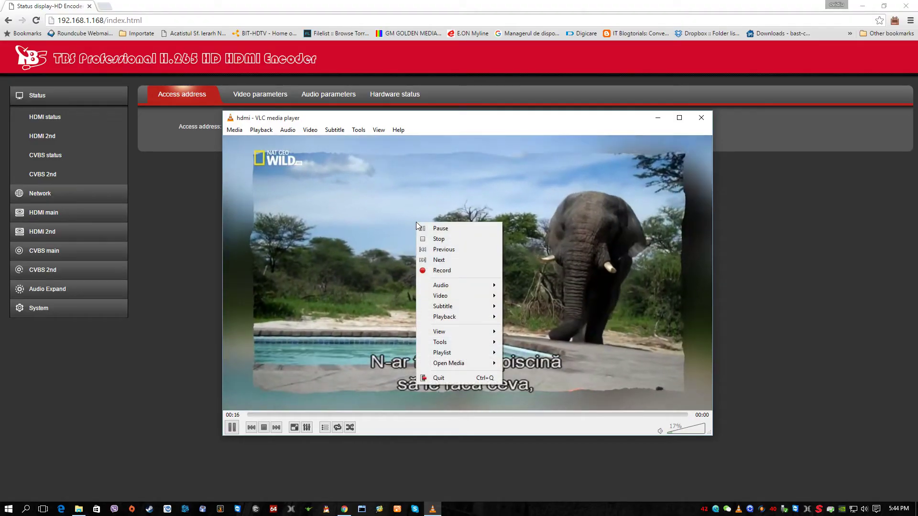
Open the stream's Codec Information in VLC, switch to its Statistics tab, and move it aside.
mouse_move(466, 341)
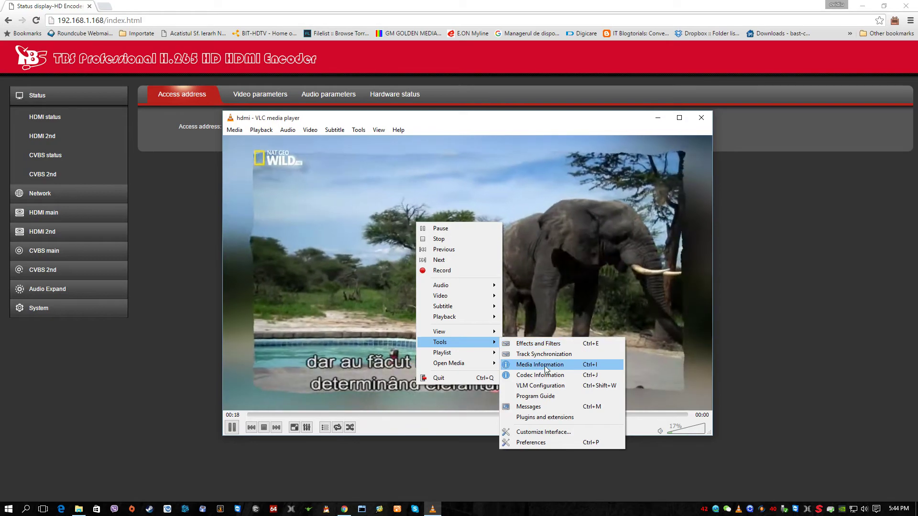
click(540, 375)
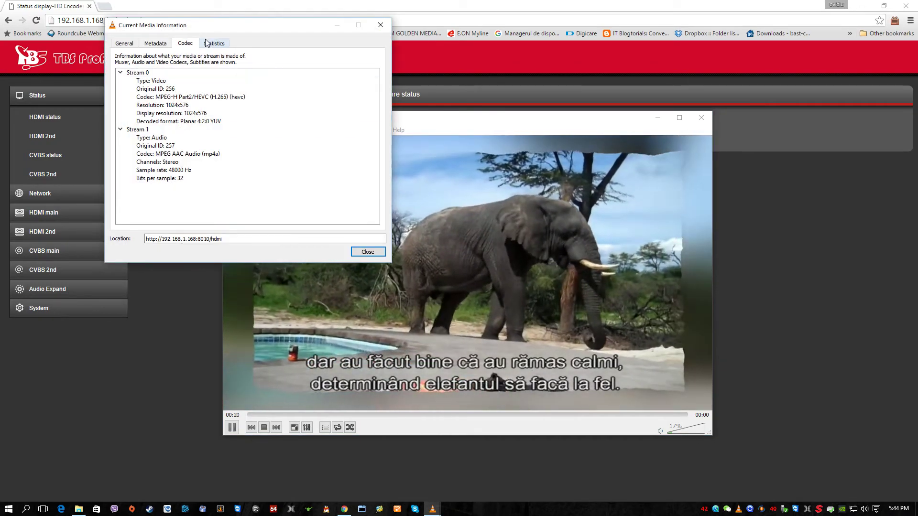
click(213, 43)
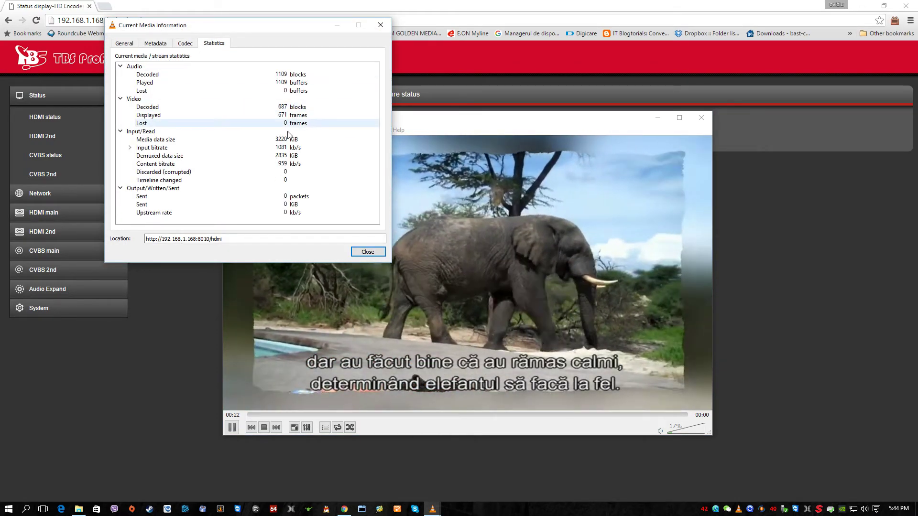
drag(246, 30, 349, 144)
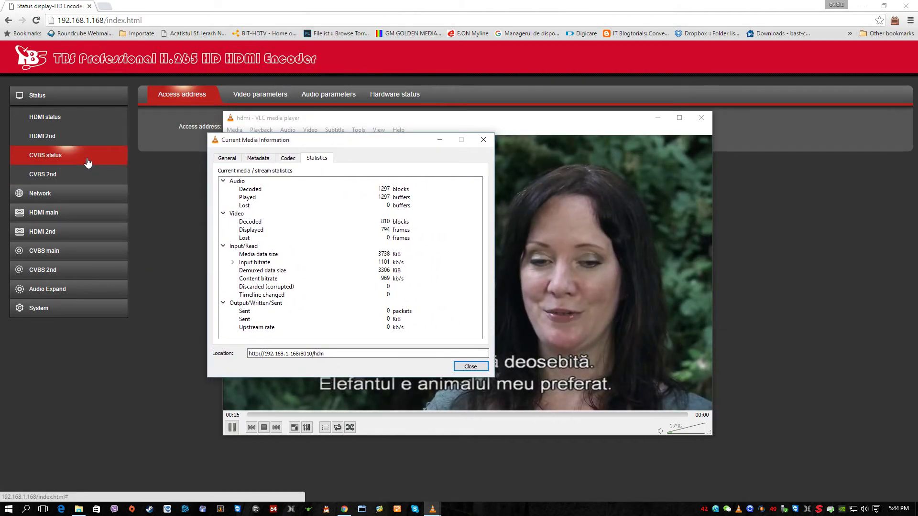
Show the encoder's HDMI main settings page with the media statistics window placed beside it.
click(61, 214)
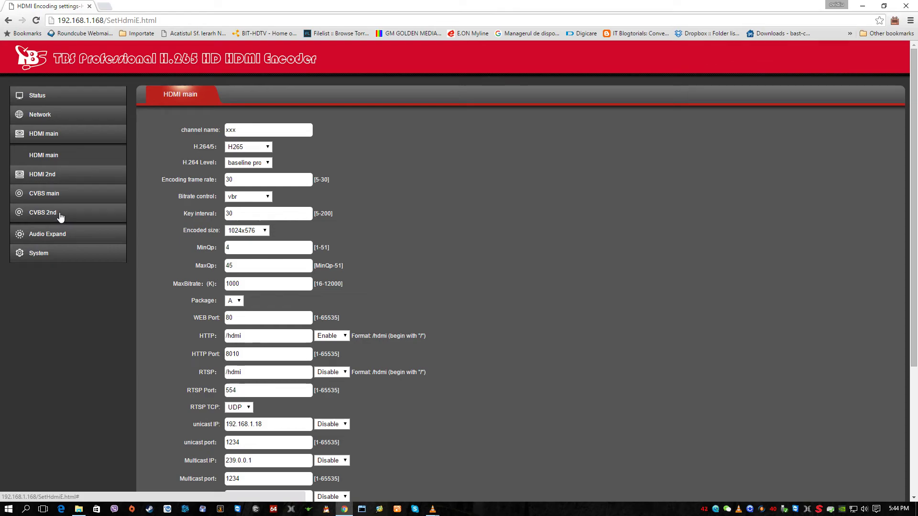
mouse_move(439, 510)
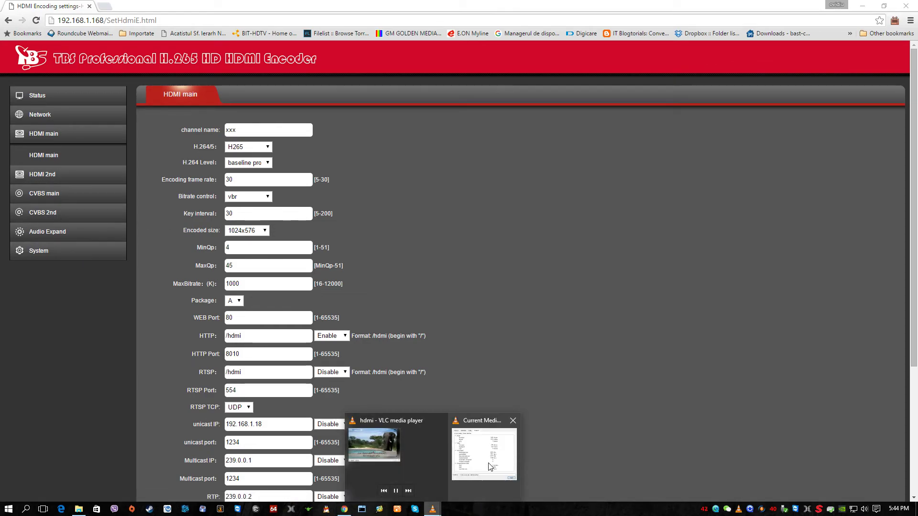
click(471, 442)
drag(343, 144, 487, 158)
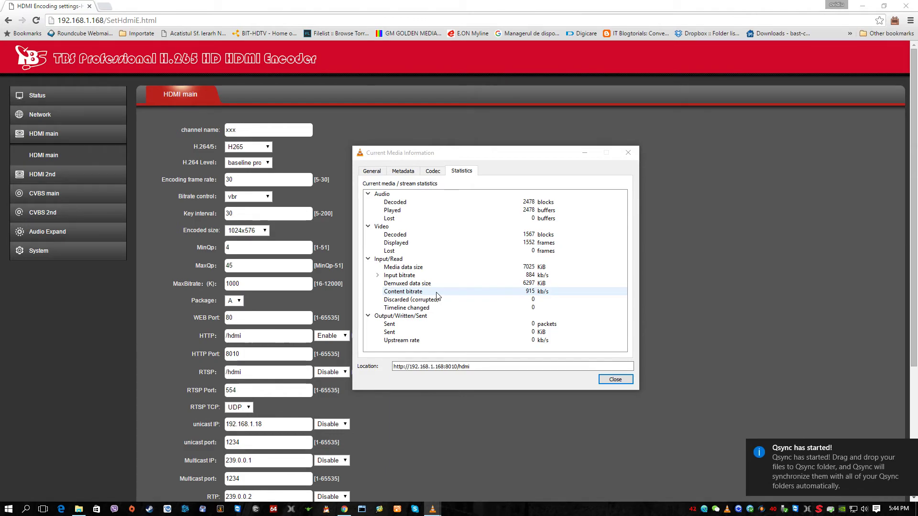
Check the Codec and Statistics tabs, then bring the playing hdmi VLC window to the front.
click(433, 170)
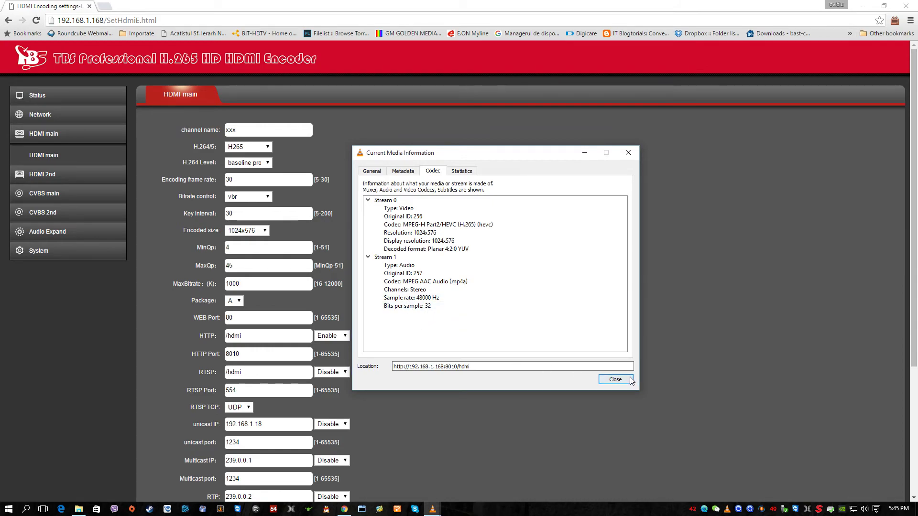
click(472, 172)
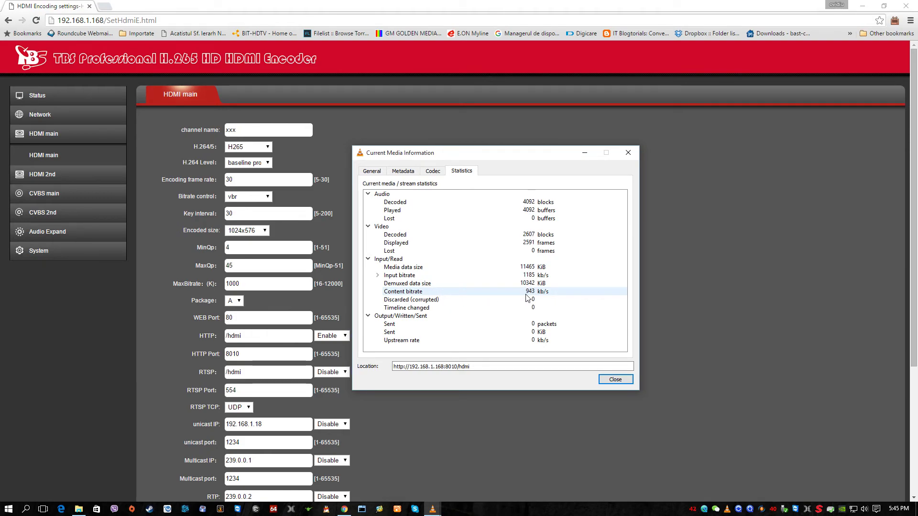
click(433, 509)
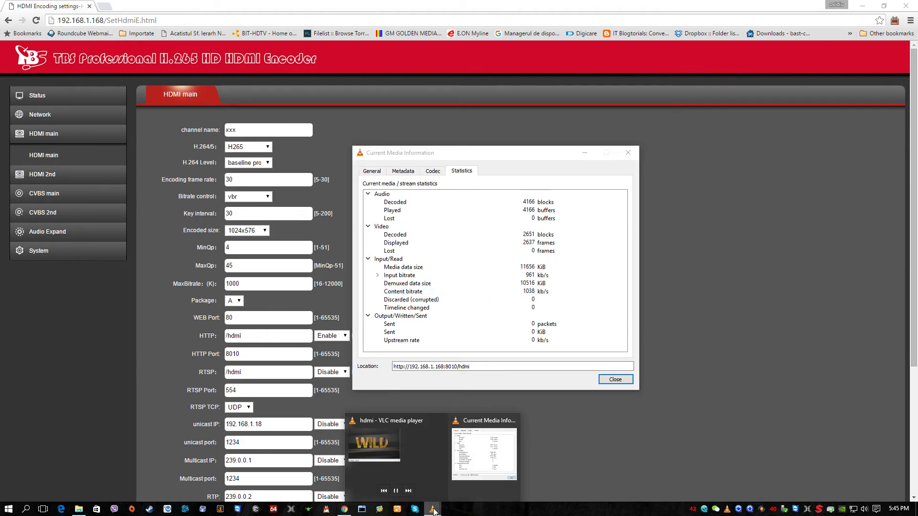
click(390, 455)
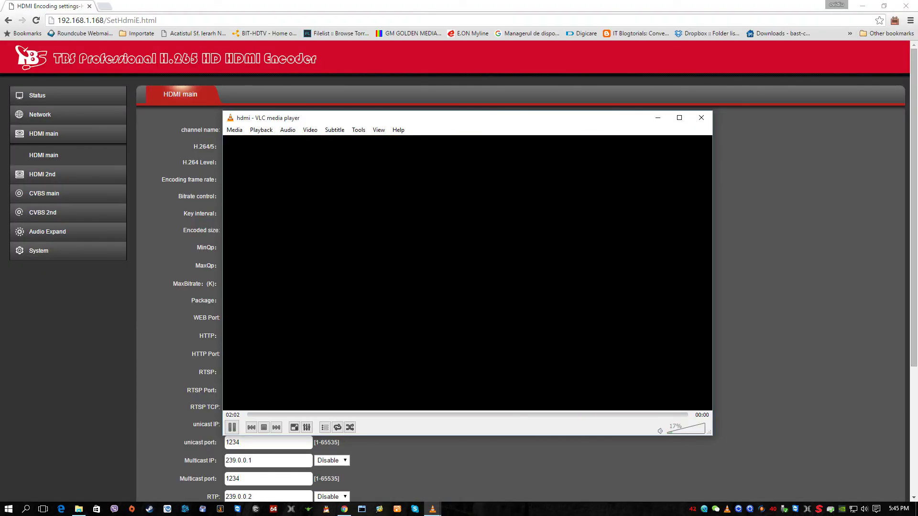
Stop the hdmi stream playback in VLC and close the Current Media Information window.
drag(484, 122, 569, 95)
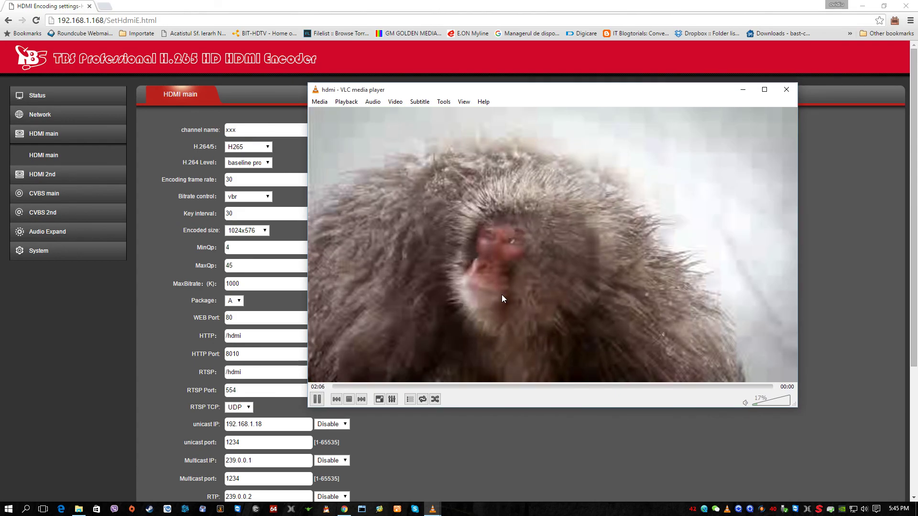
click(350, 404)
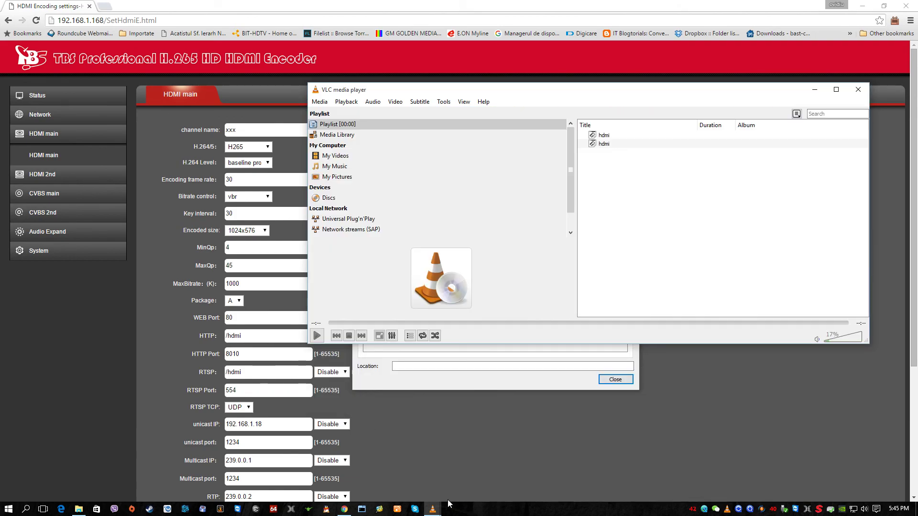
click(609, 384)
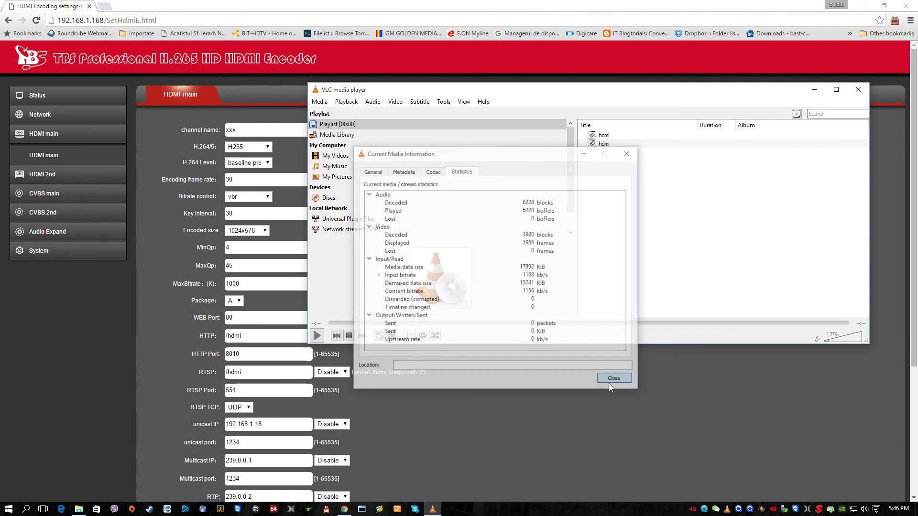